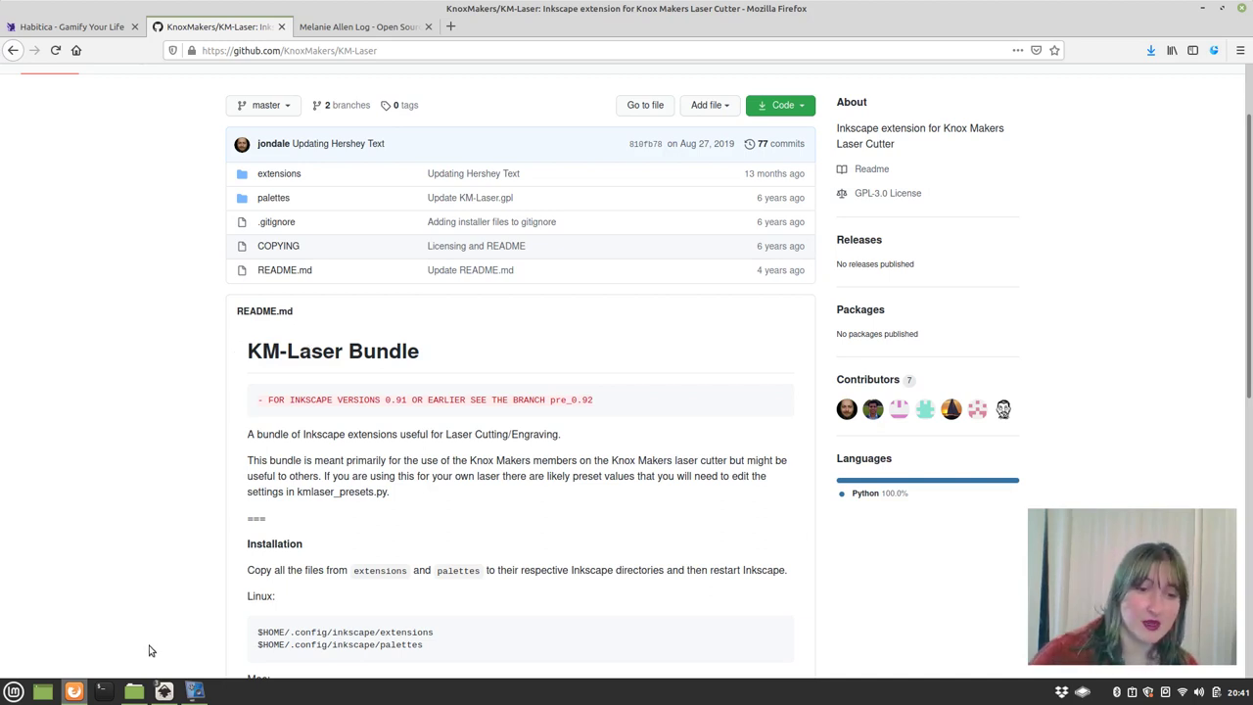
# Step: Check Inkscape's extensions list for KM LASER, then return to the KM-Laser GitHub page
pyautogui.click(163, 692)
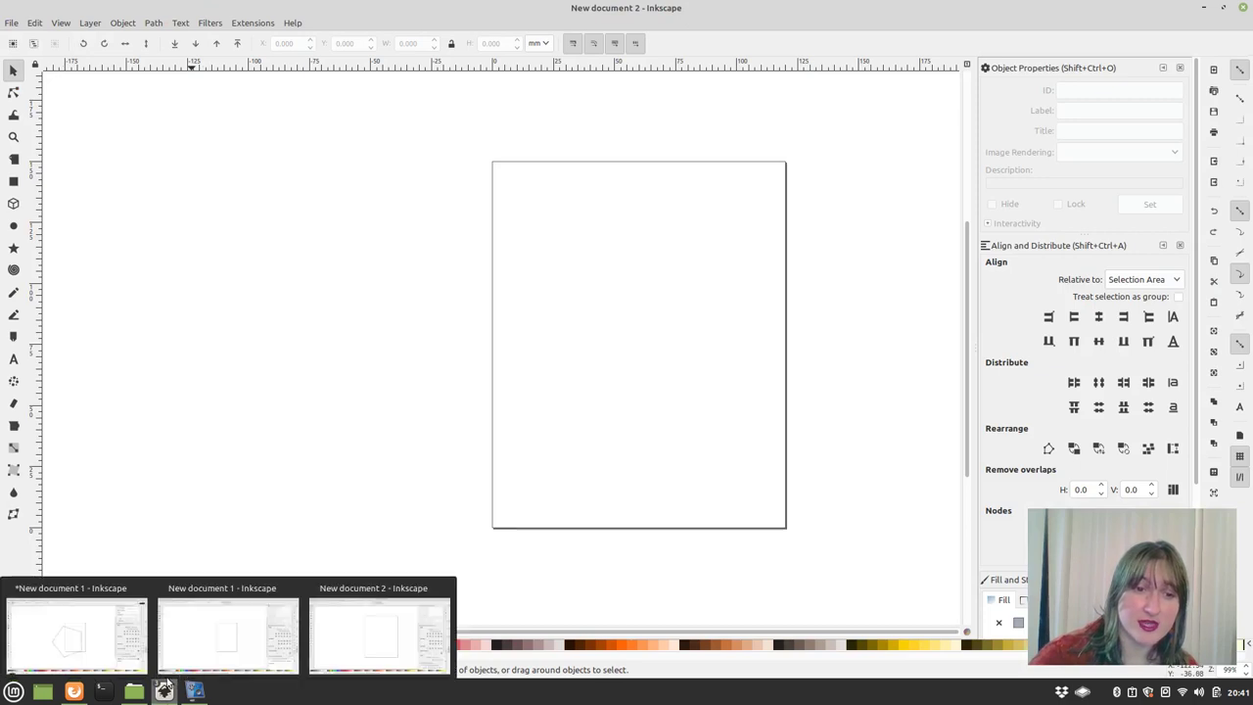
pyautogui.click(253, 23)
pyautogui.moveTo(262, 282)
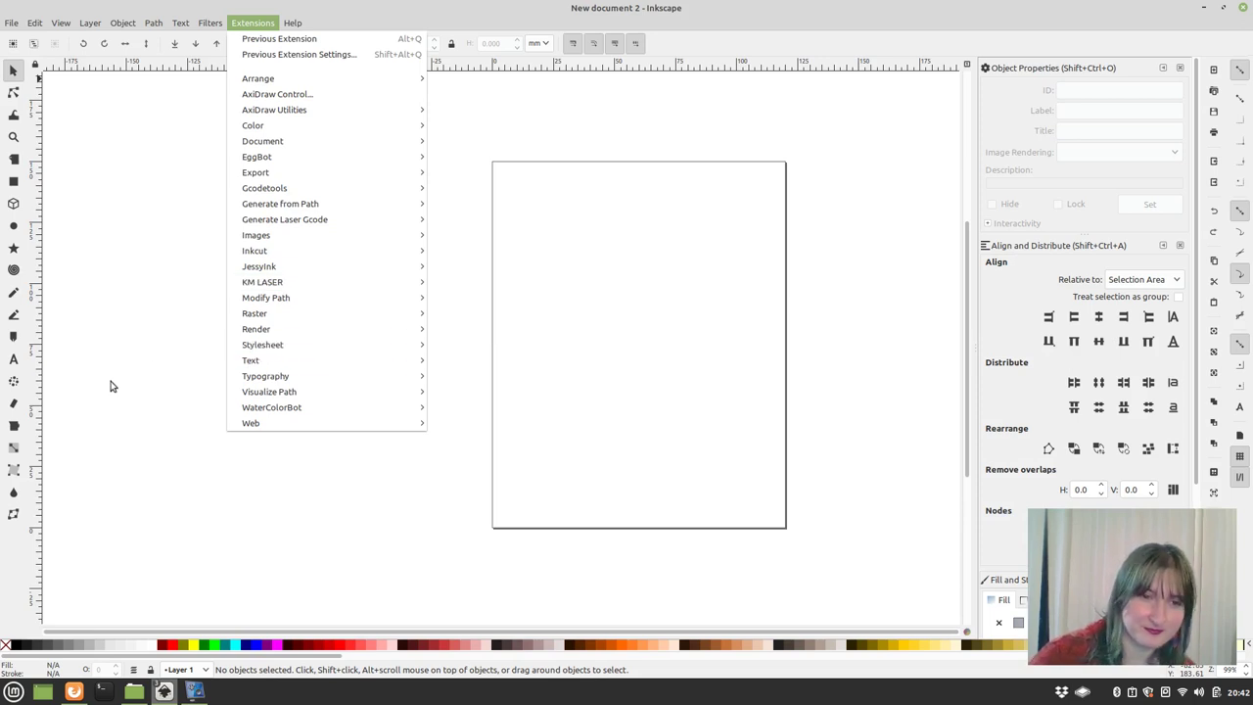
pyautogui.click(150, 367)
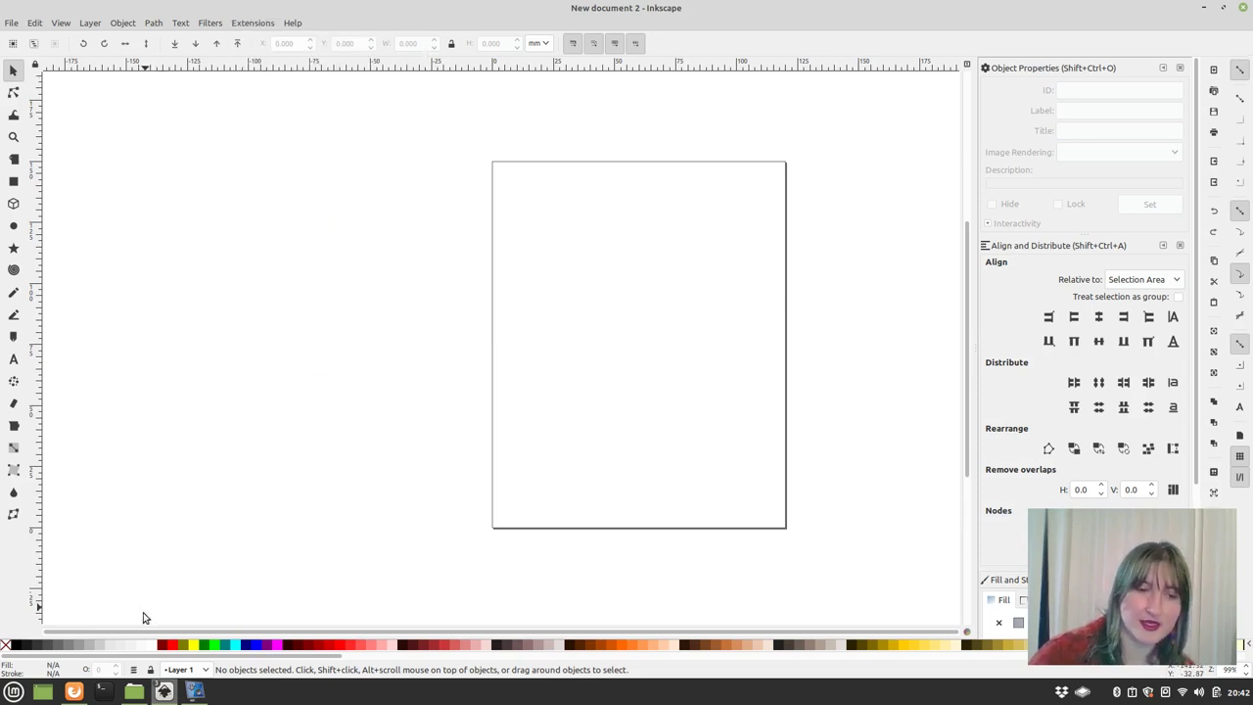
pyautogui.click(76, 692)
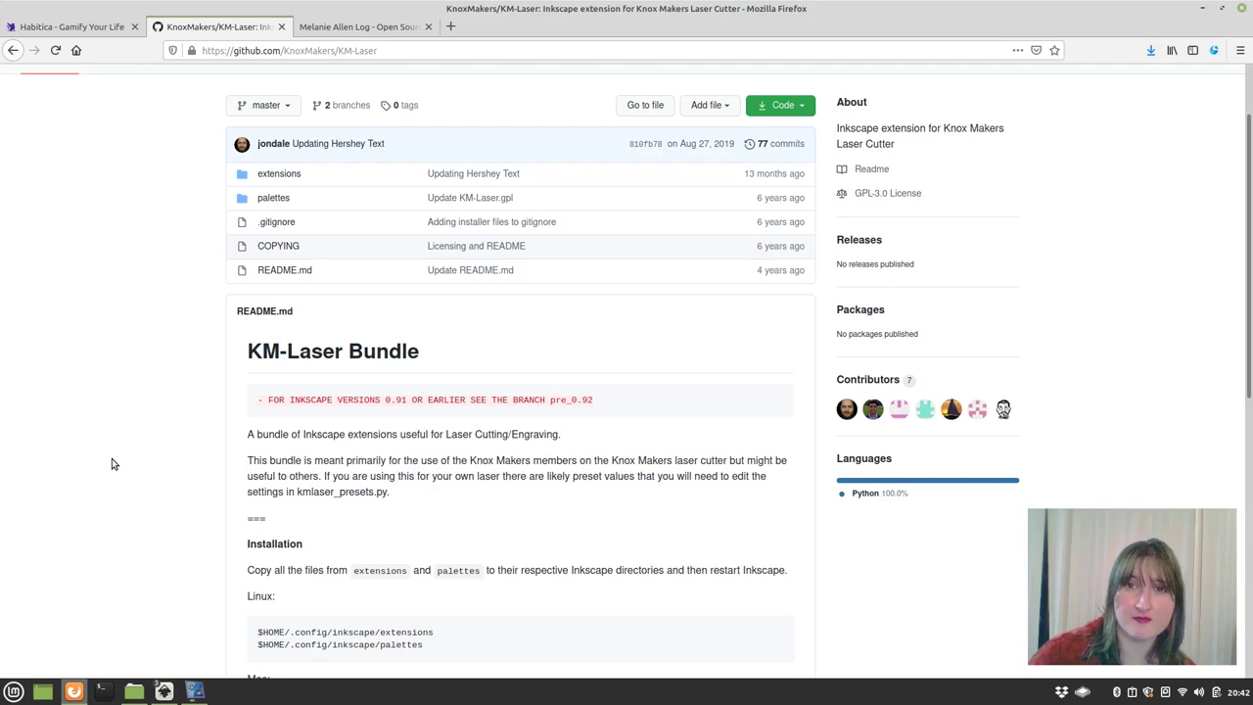
pyautogui.scroll(2, 312, 362)
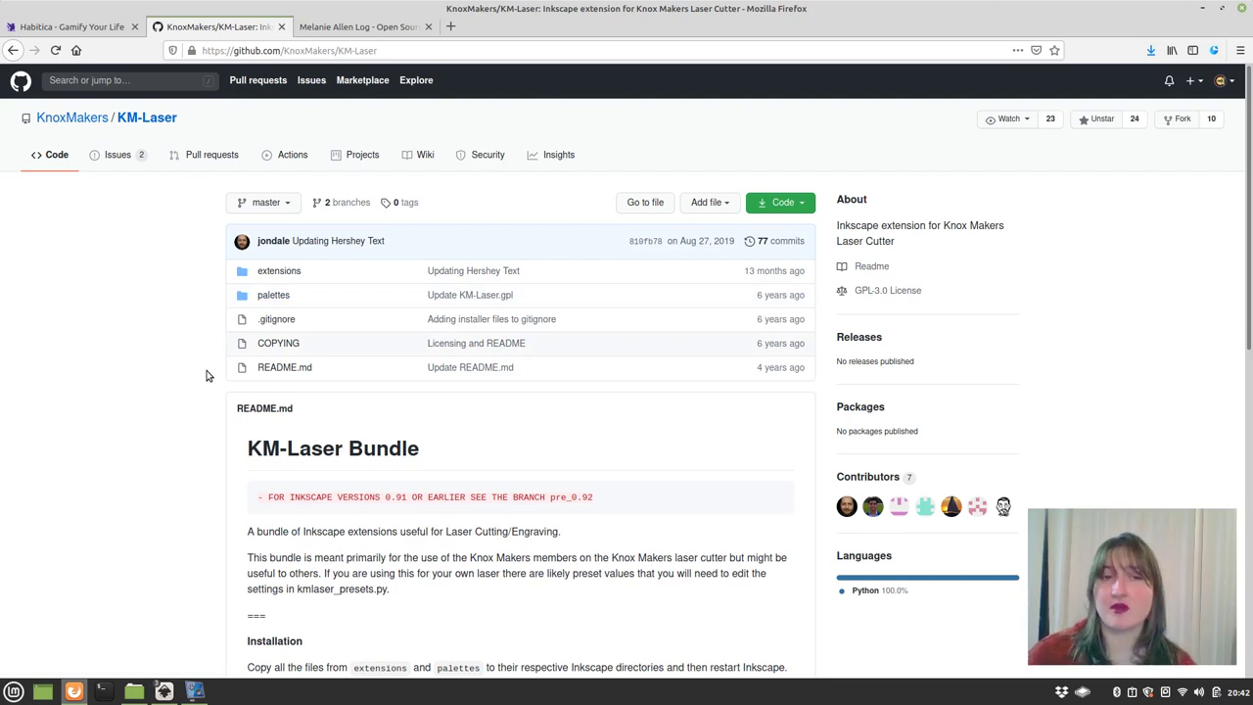
# Step: Browse from the File System root to /usr/share and scroll to locate the inkscape folder
pyautogui.click(133, 692)
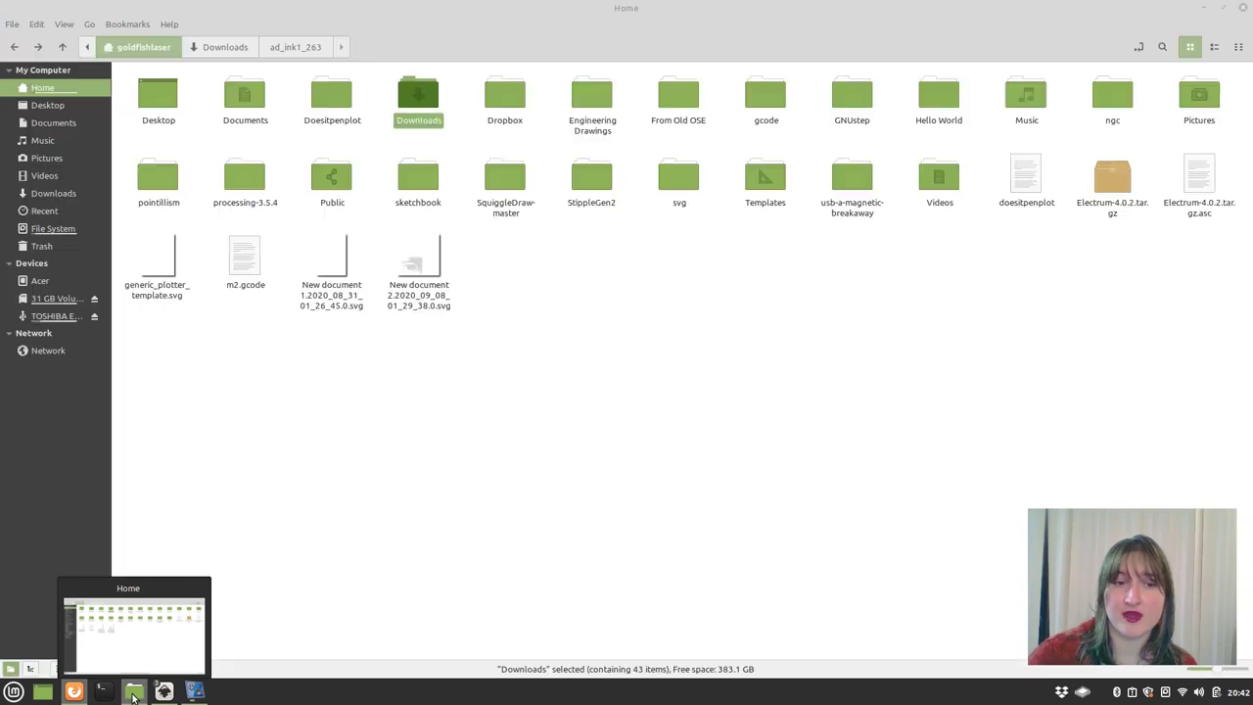
pyautogui.click(62, 232)
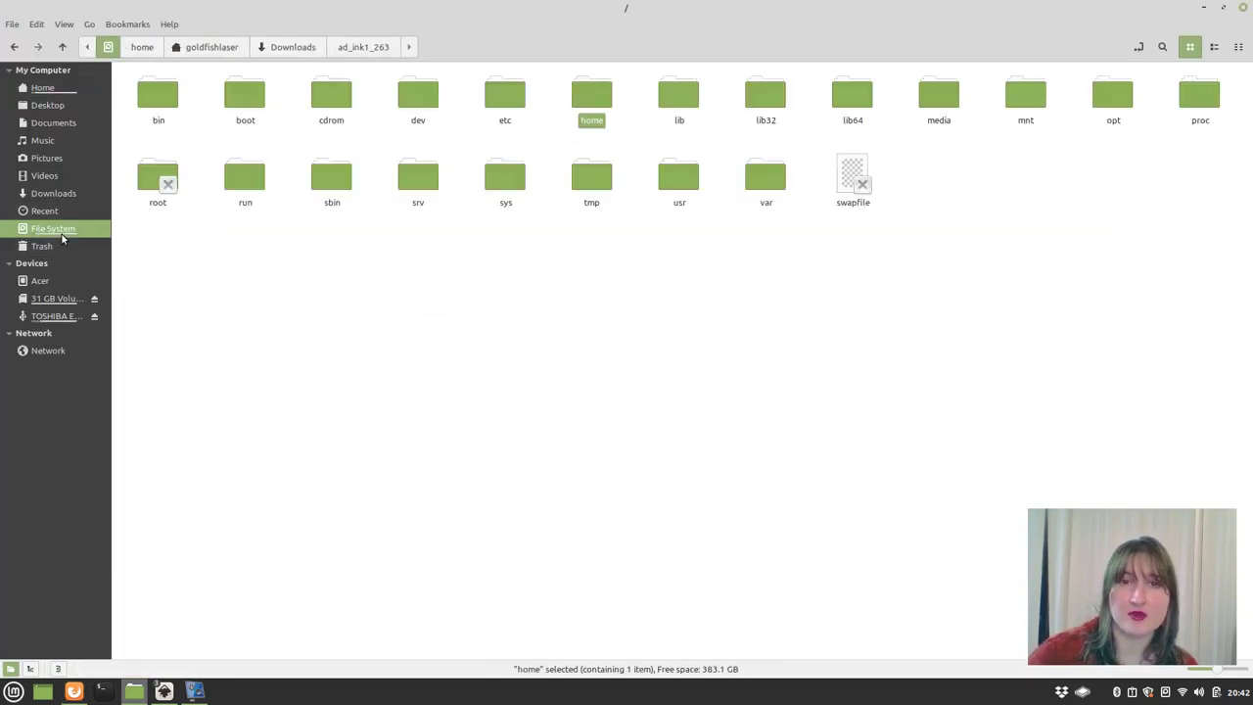
pyautogui.doubleClick(678, 188)
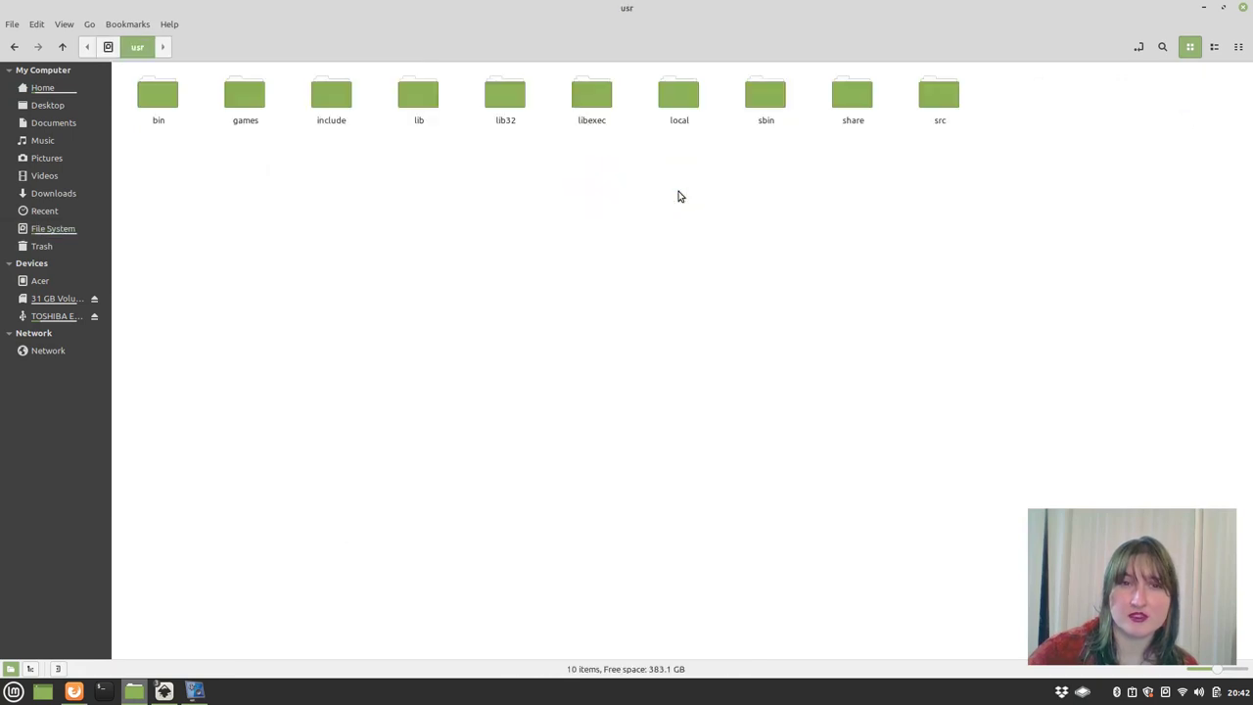
pyautogui.doubleClick(855, 98)
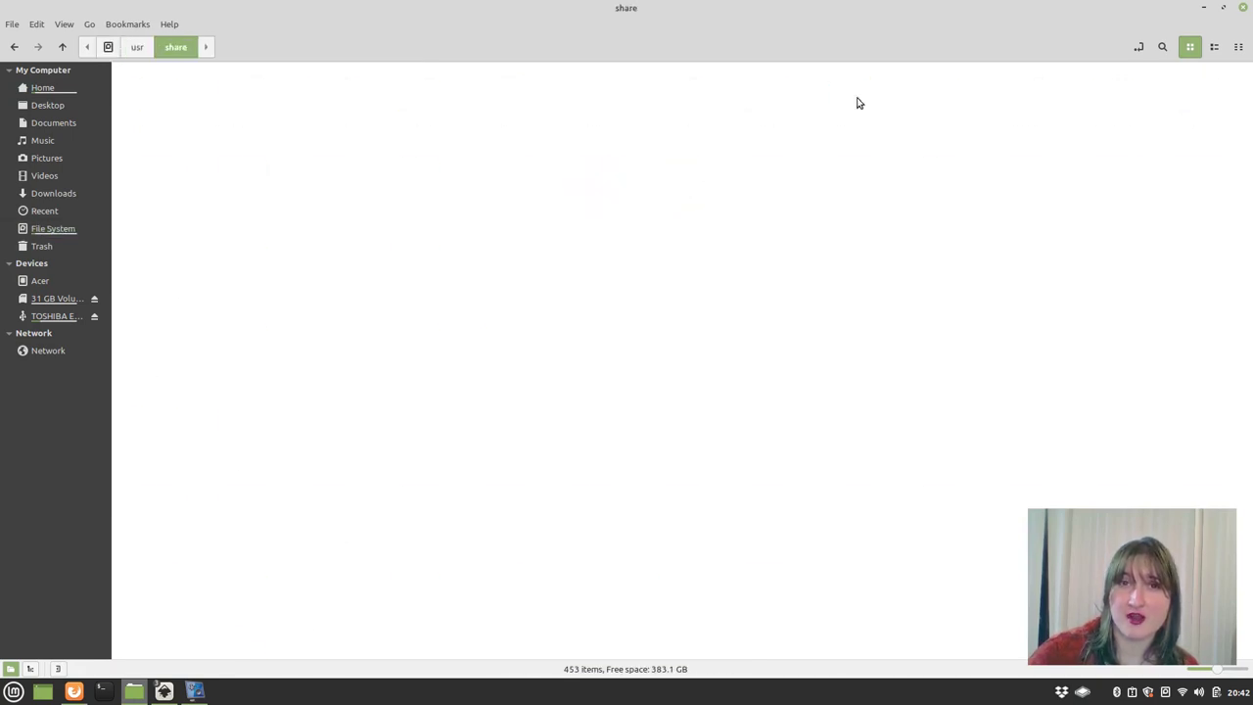
pyautogui.scroll(-5, 741, 244)
pyautogui.scroll(5, 741, 244)
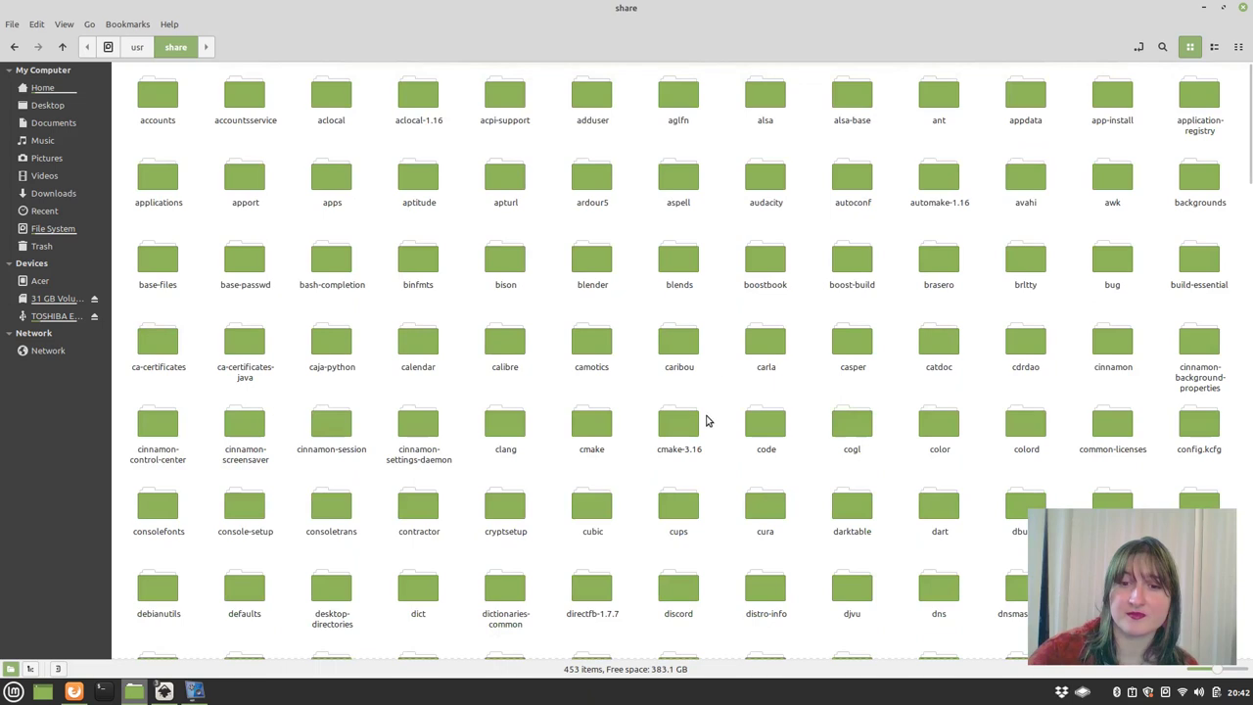
pyautogui.scroll(-8, 705, 431)
pyautogui.scroll(-10, 702, 445)
pyautogui.scroll(-5, 703, 449)
pyautogui.scroll(-2, 702, 448)
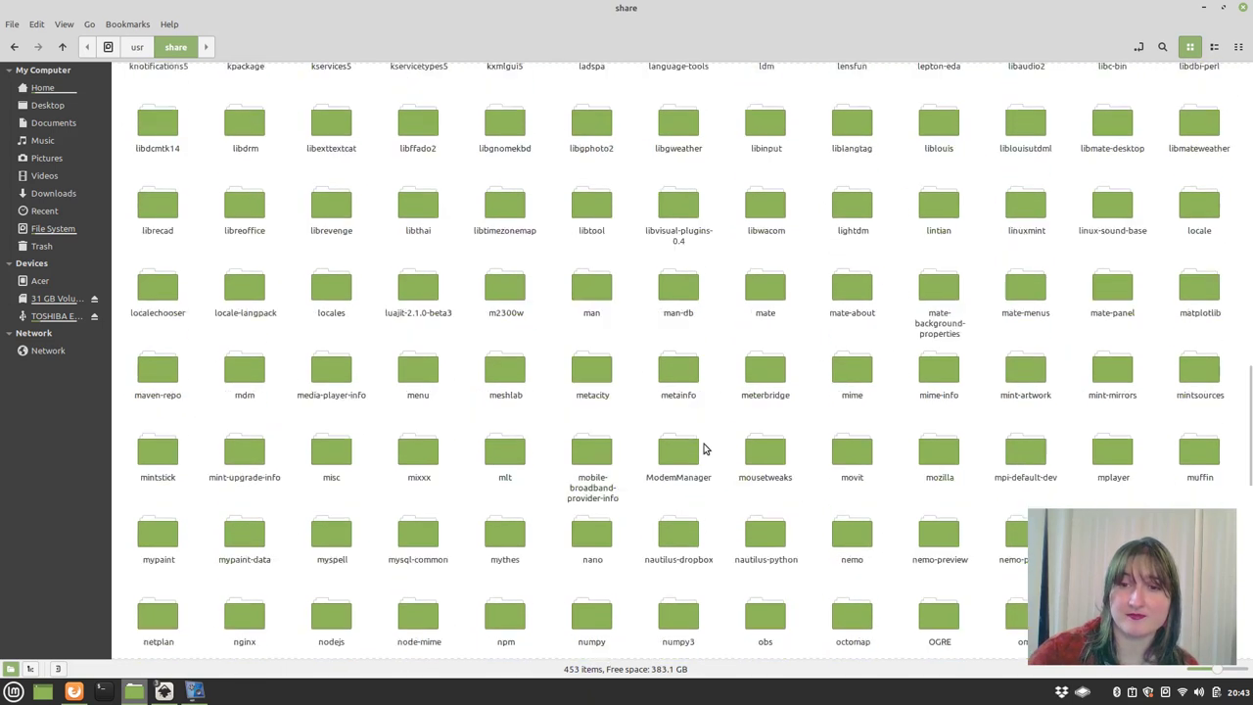
pyautogui.scroll(-2, 703, 448)
pyautogui.scroll(-5, 703, 448)
pyautogui.scroll(-3, 703, 448)
pyautogui.scroll(-3, 703, 448)
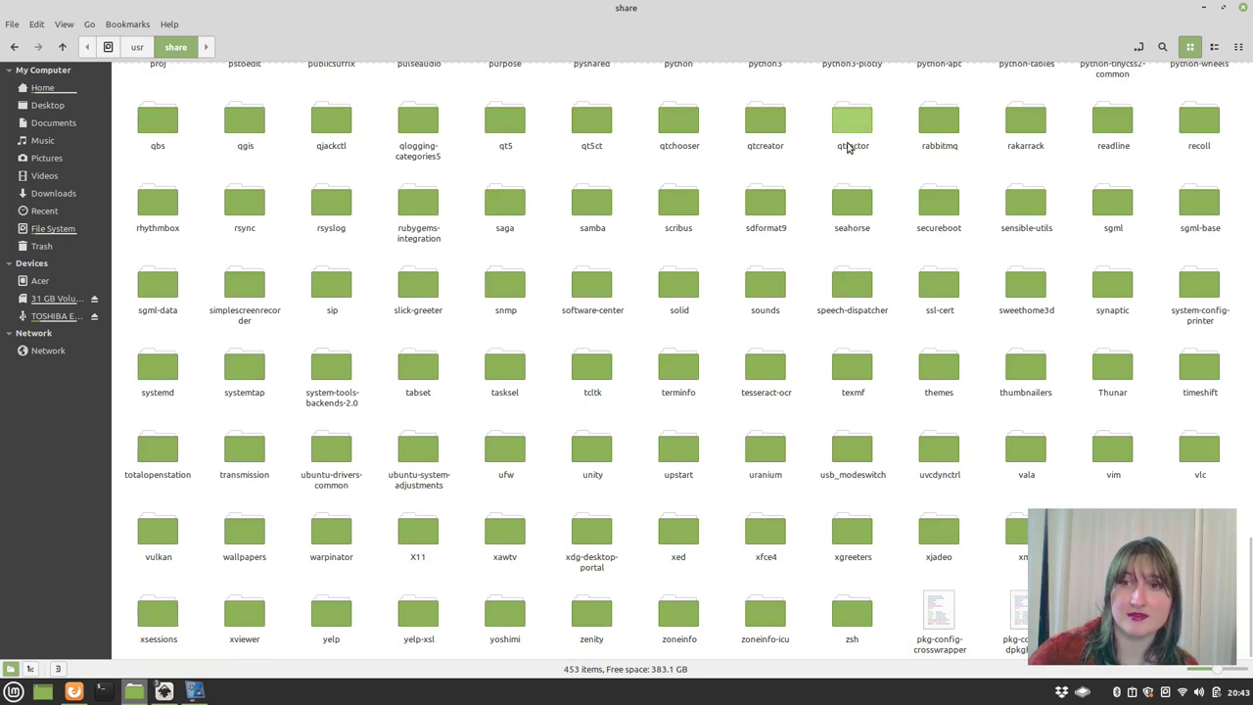
pyautogui.scroll(2, 848, 147)
pyautogui.scroll(1, 848, 147)
pyautogui.scroll(2, 848, 147)
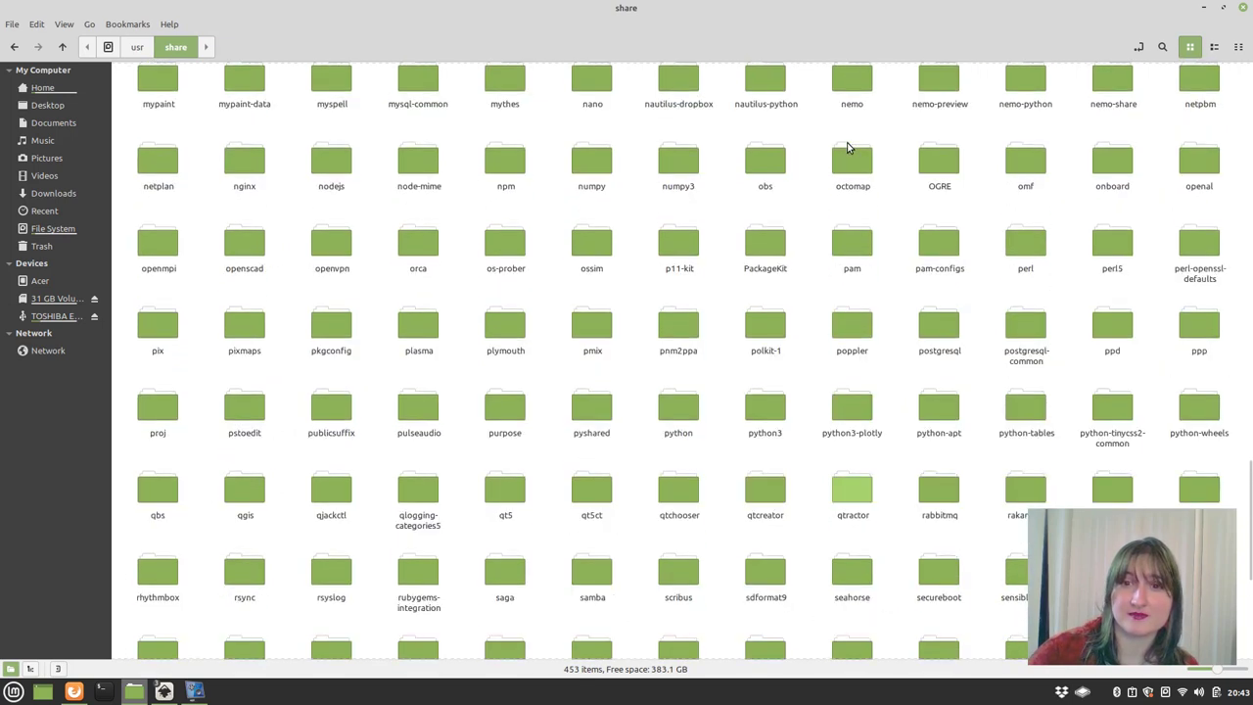
pyautogui.scroll(2, 847, 147)
pyautogui.scroll(1, 848, 147)
pyautogui.scroll(2, 848, 147)
pyautogui.scroll(1, 848, 147)
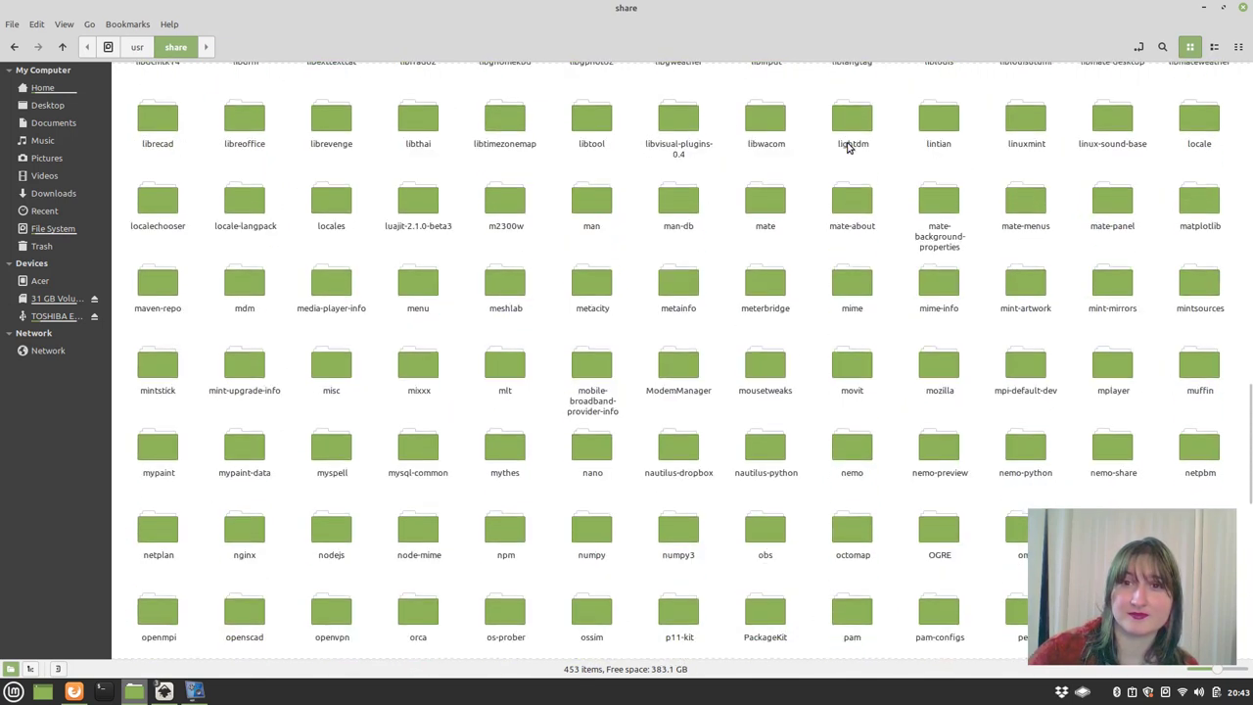
pyautogui.scroll(2, 848, 147)
pyautogui.scroll(1, 848, 147)
pyautogui.scroll(2, 848, 147)
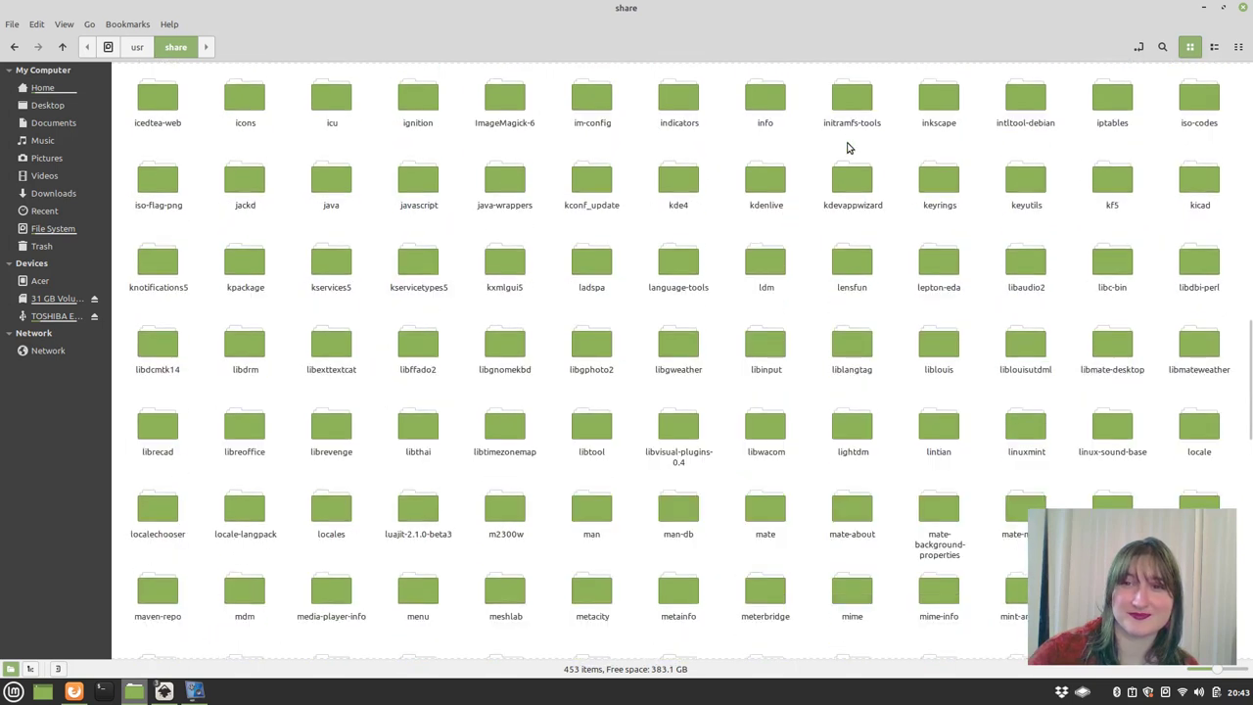
# Step: Open /usr/share/inkscape to list its extensions, palettes and templates folders
pyautogui.doubleClick(943, 101)
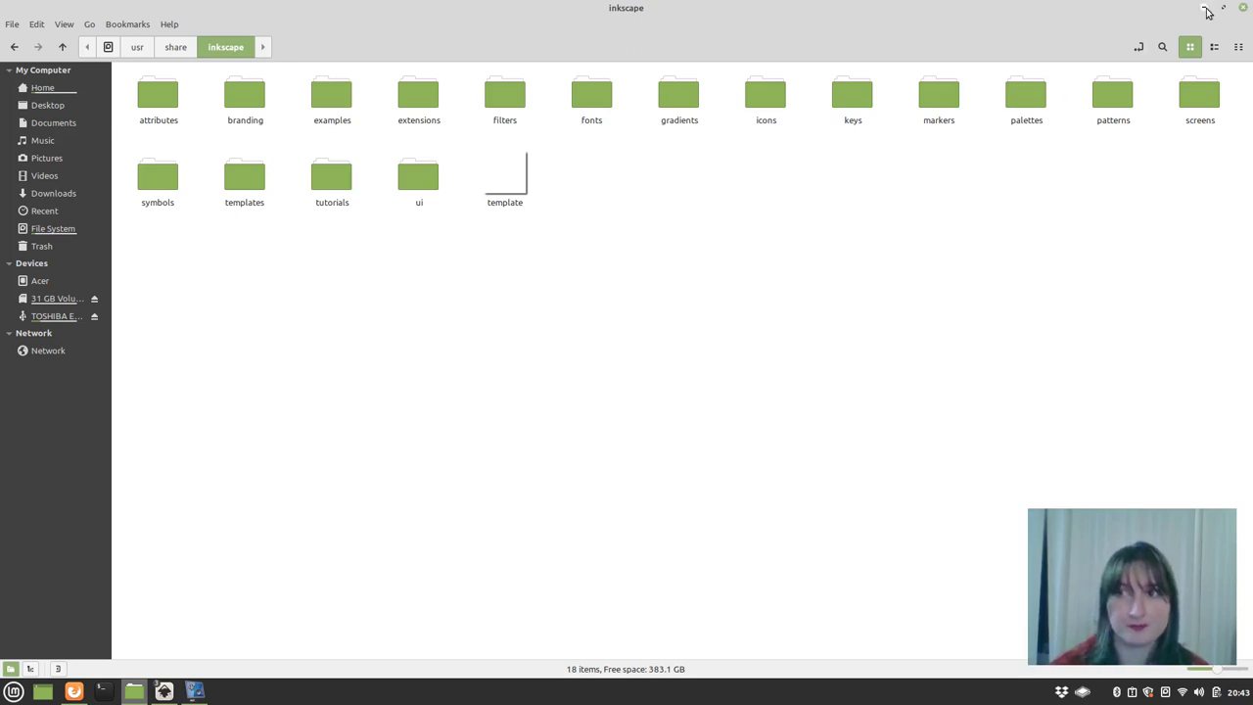
# Step: View GitHub's Download ZIP option, then show the Downloads folder with KM-Laser-master.zip in Nemo
pyautogui.click(1203, 8)
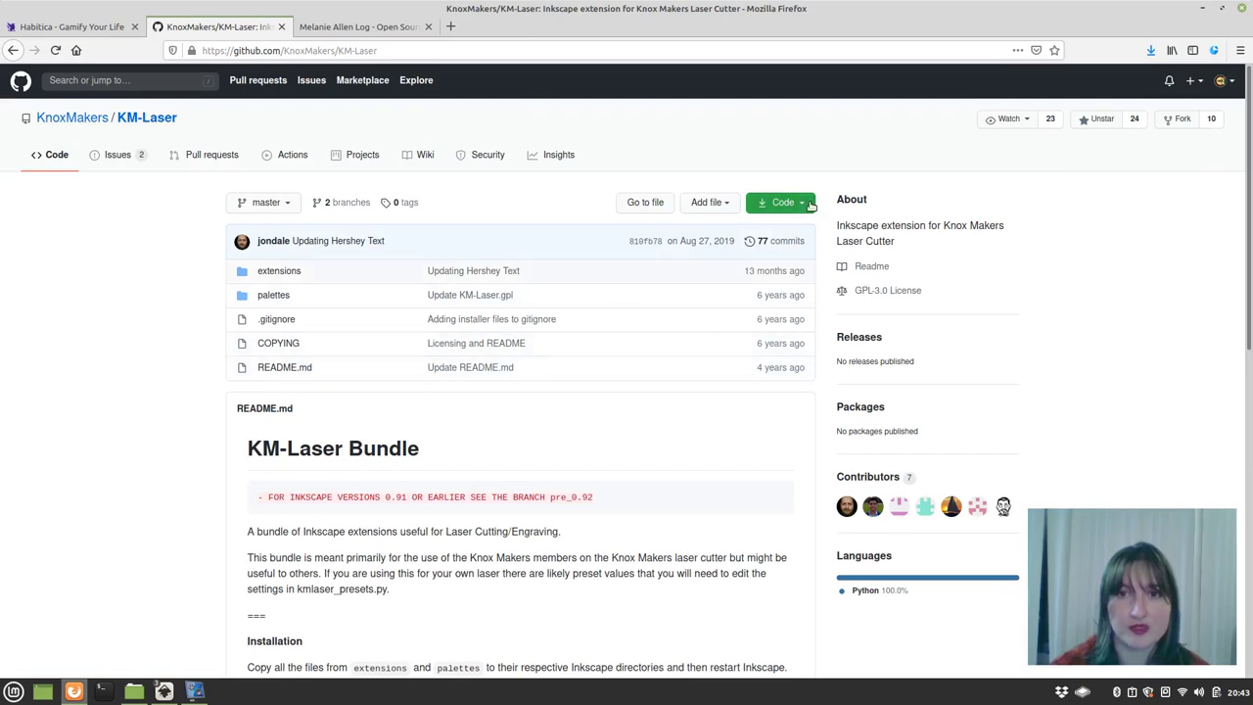
pyautogui.click(801, 203)
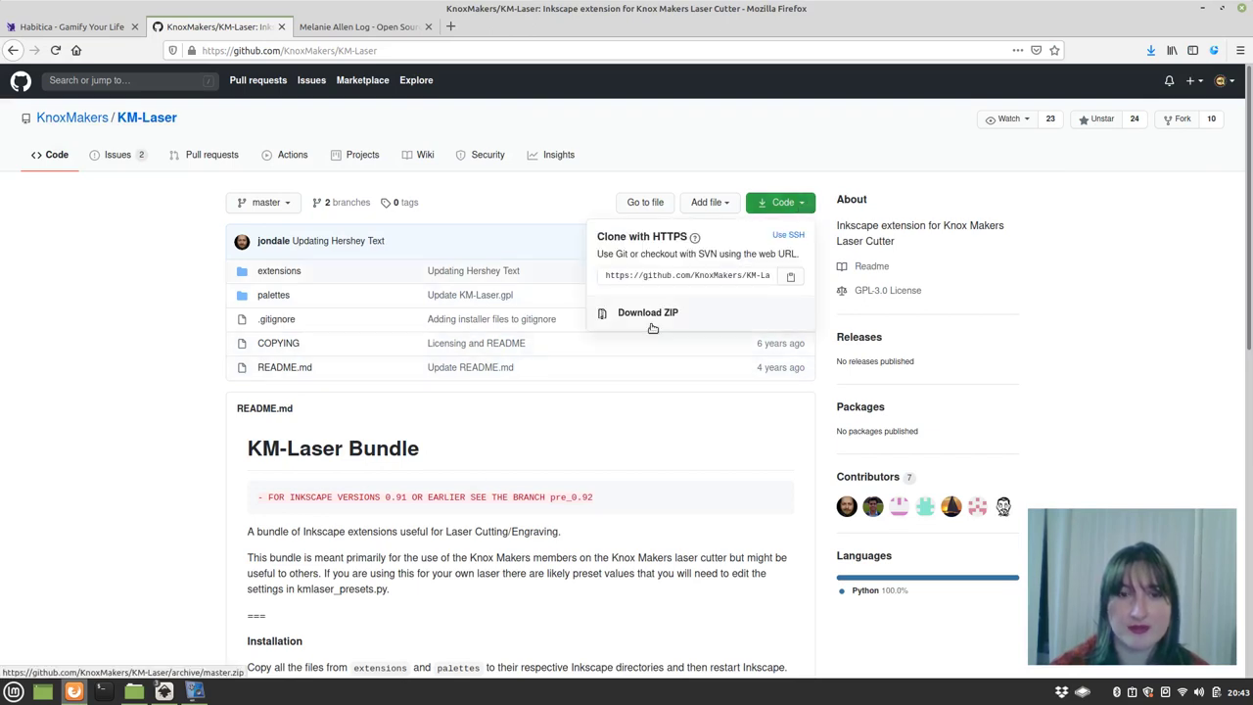
pyautogui.click(134, 691)
pyautogui.click(53, 192)
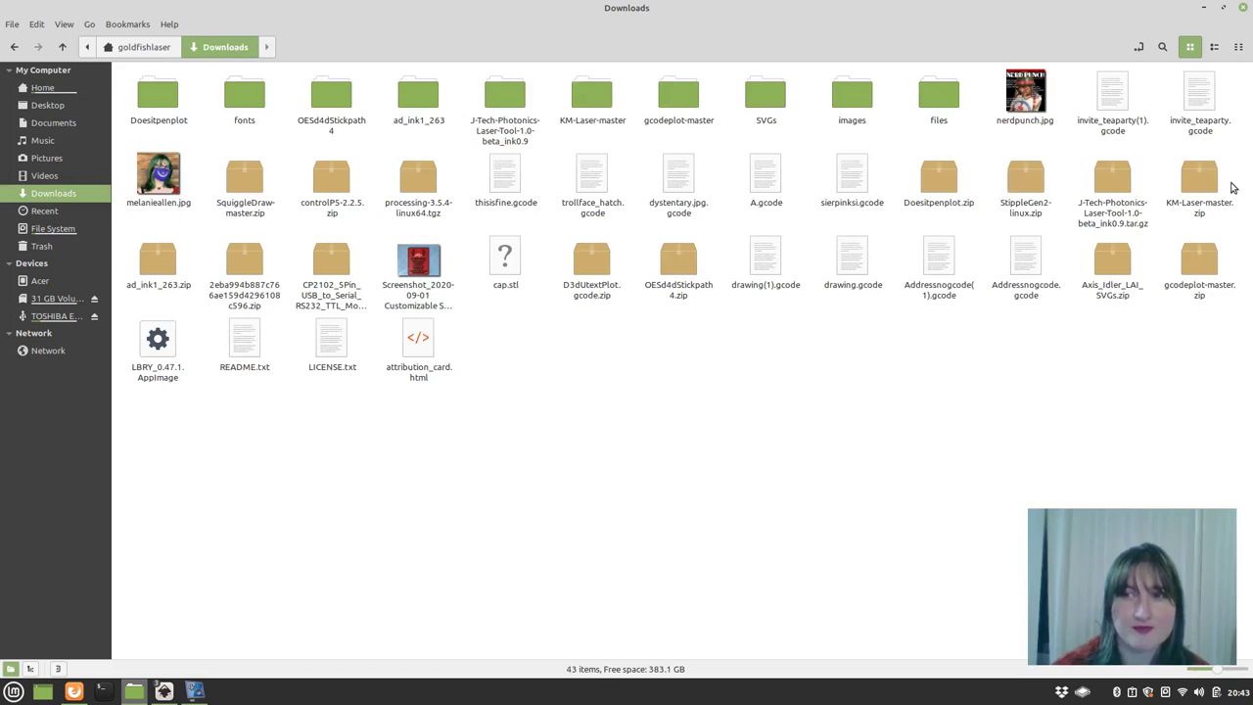
# Step: Inspect KM-Laser-master.zip in Archive Manager, then close it and clear the selection
pyautogui.click(1193, 186)
pyautogui.rightClick(1189, 186)
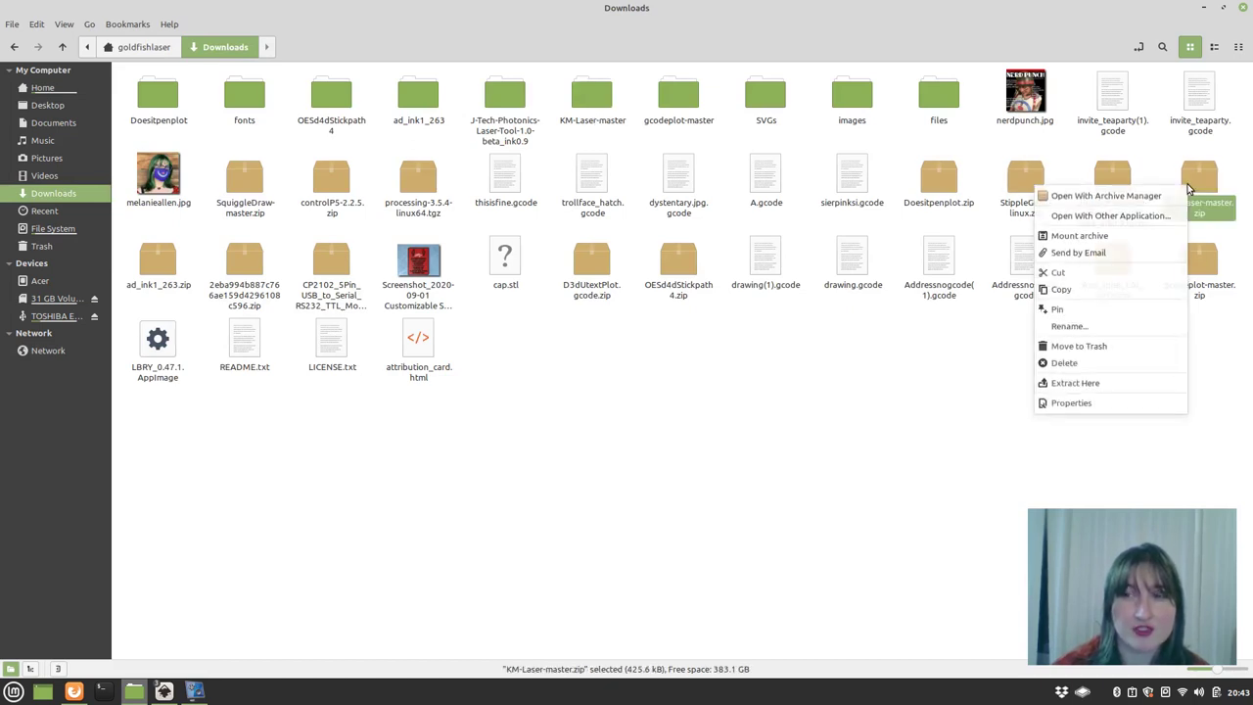
pyautogui.click(1119, 198)
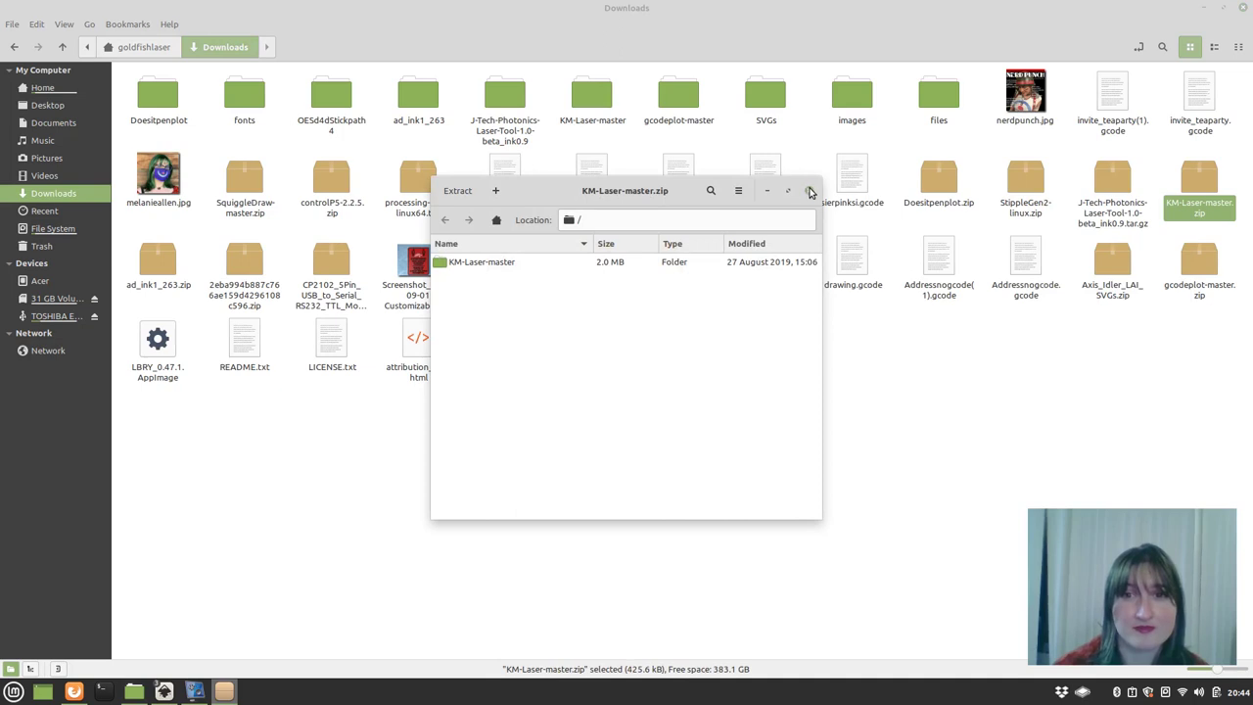
pyautogui.click(809, 190)
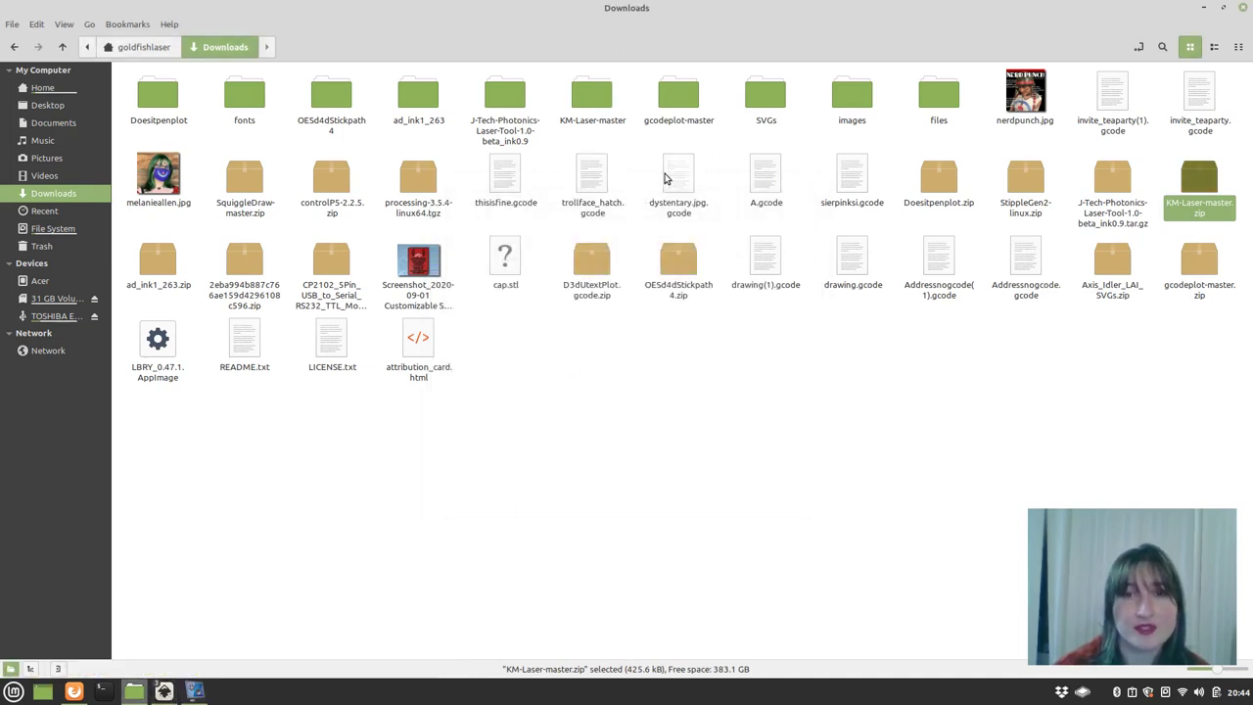
pyautogui.click(544, 399)
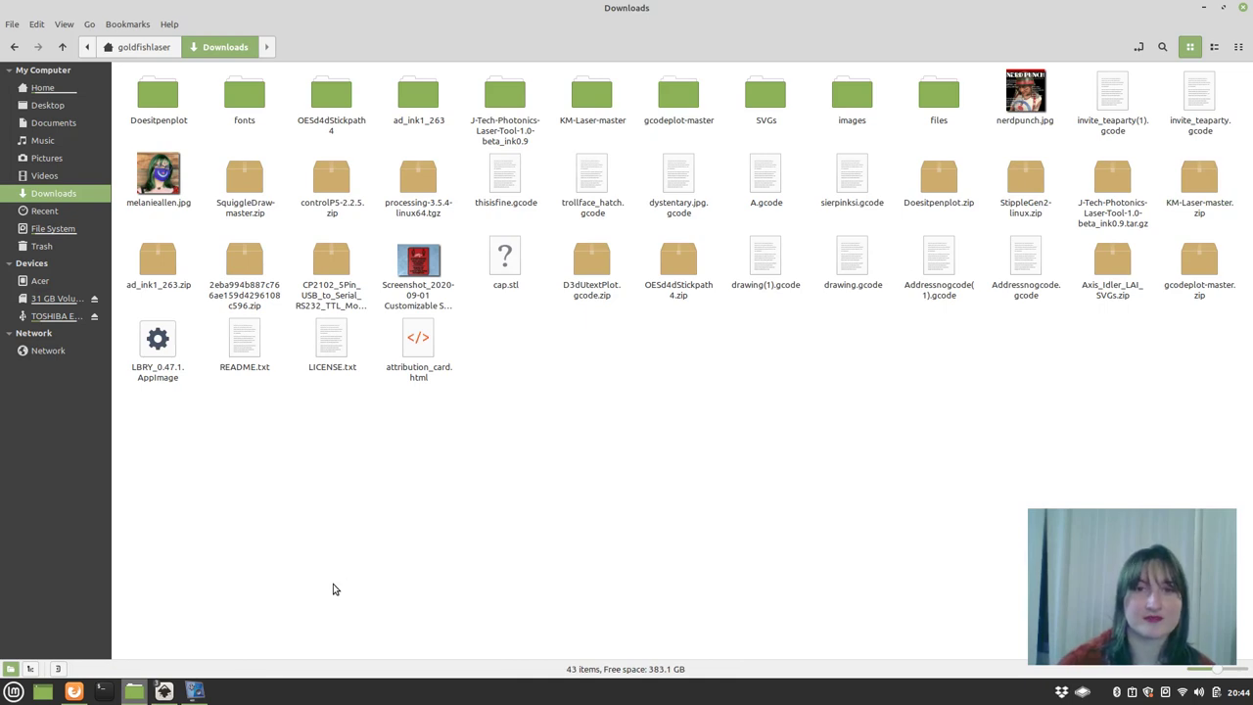
# Step: Open the KM-Laser-master folder, then reopen it as root after entering the password
pyautogui.doubleClick(599, 101)
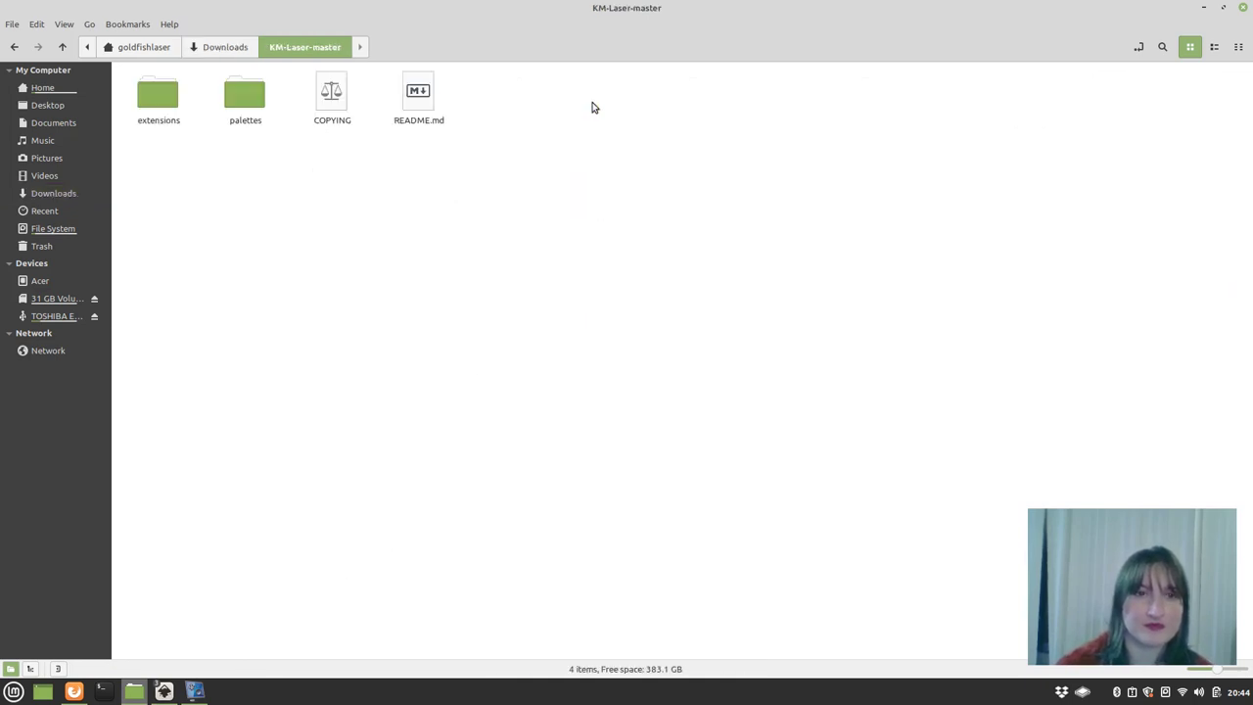
pyautogui.rightClick(167, 183)
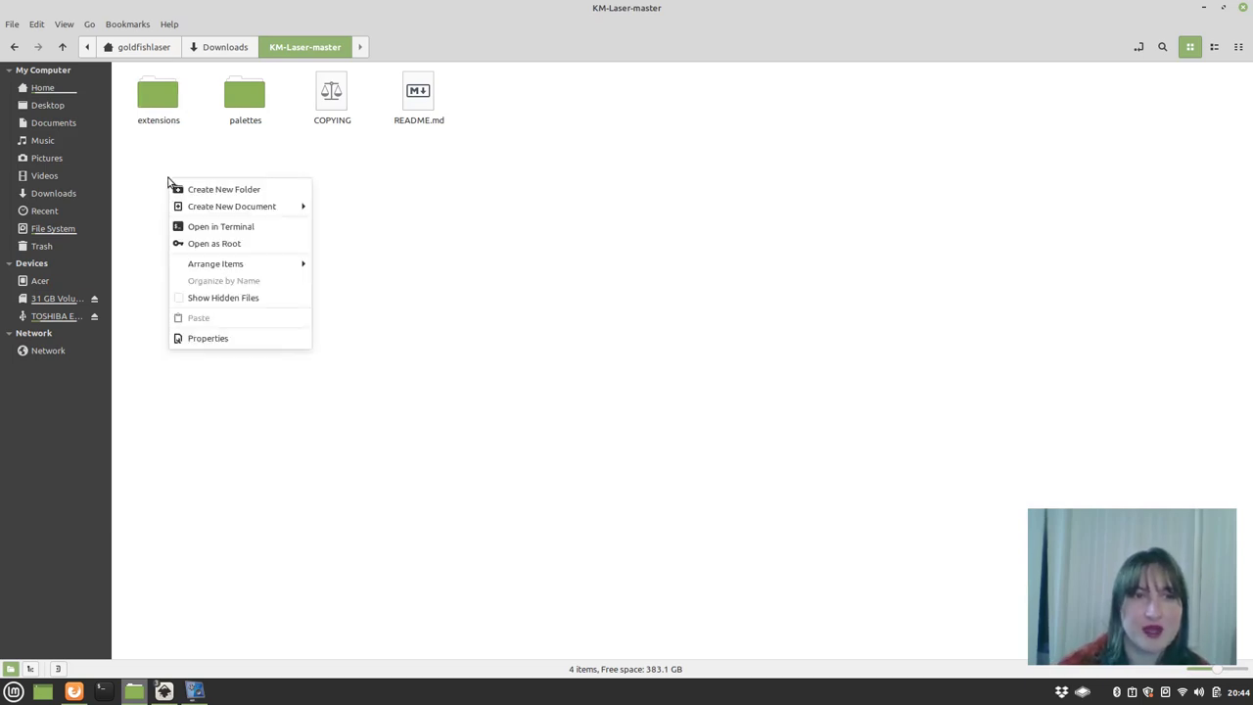
pyautogui.click(218, 244)
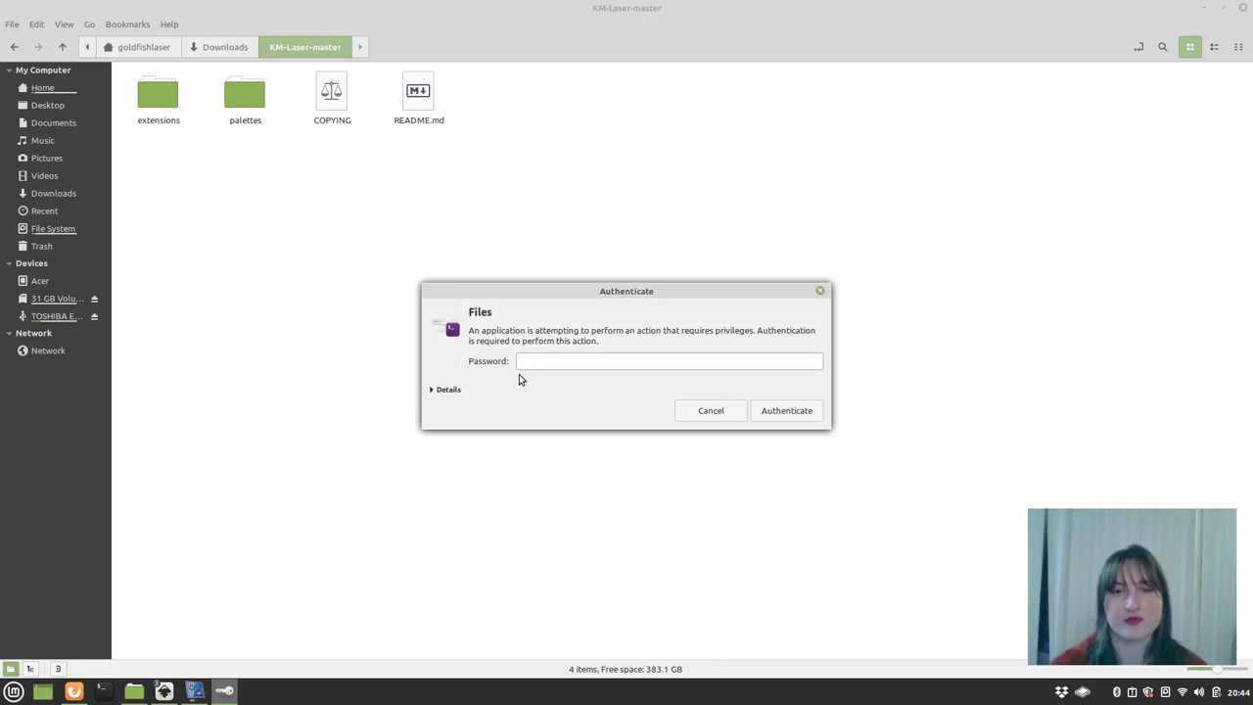
pyautogui.write('••')
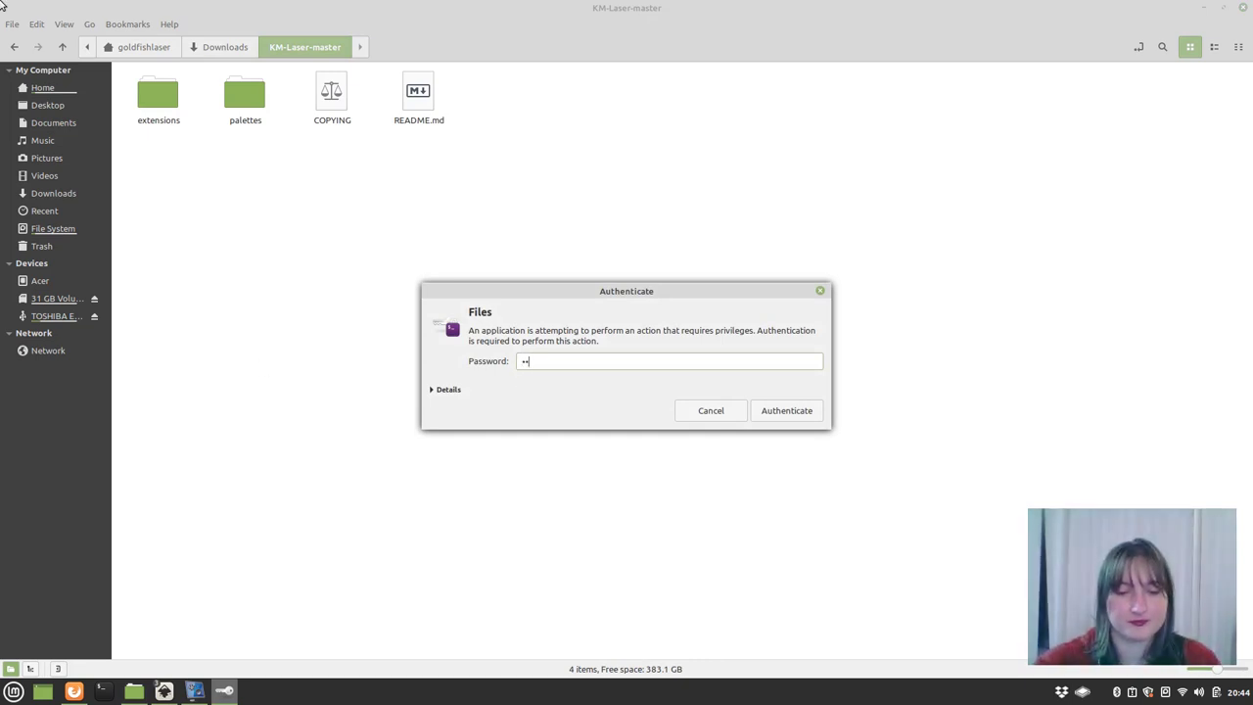
pyautogui.write('••••••')
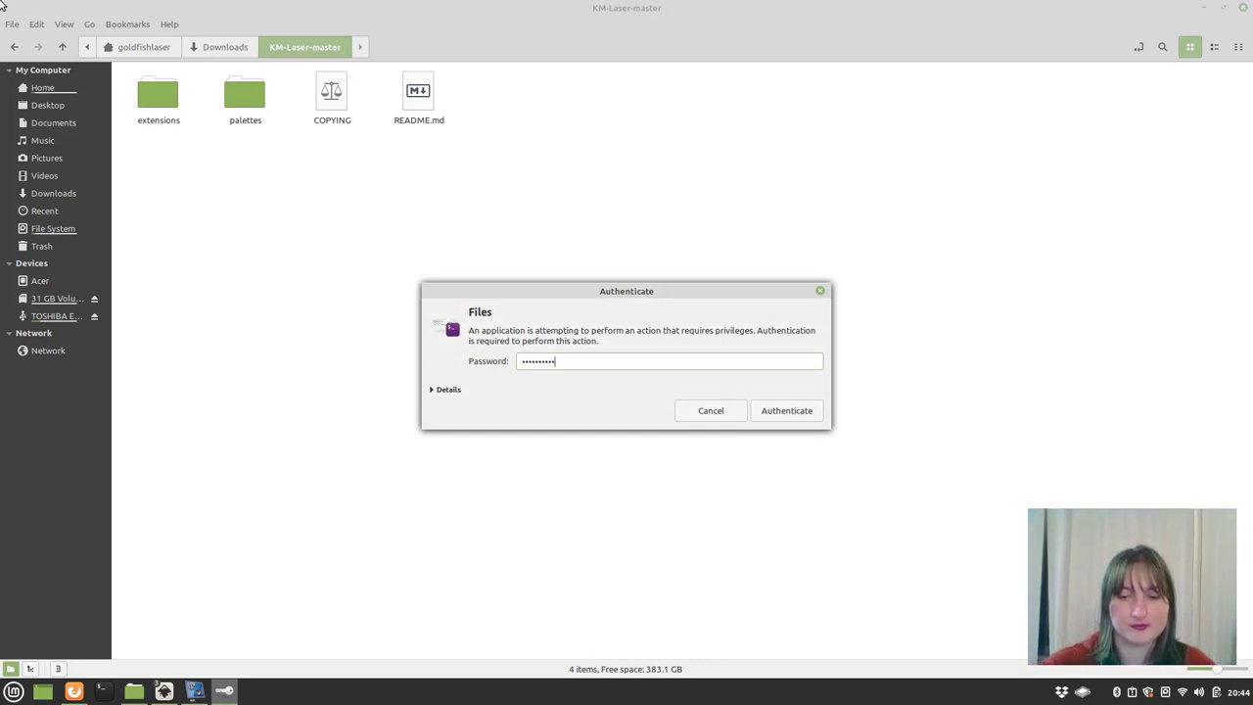
pyautogui.click(794, 415)
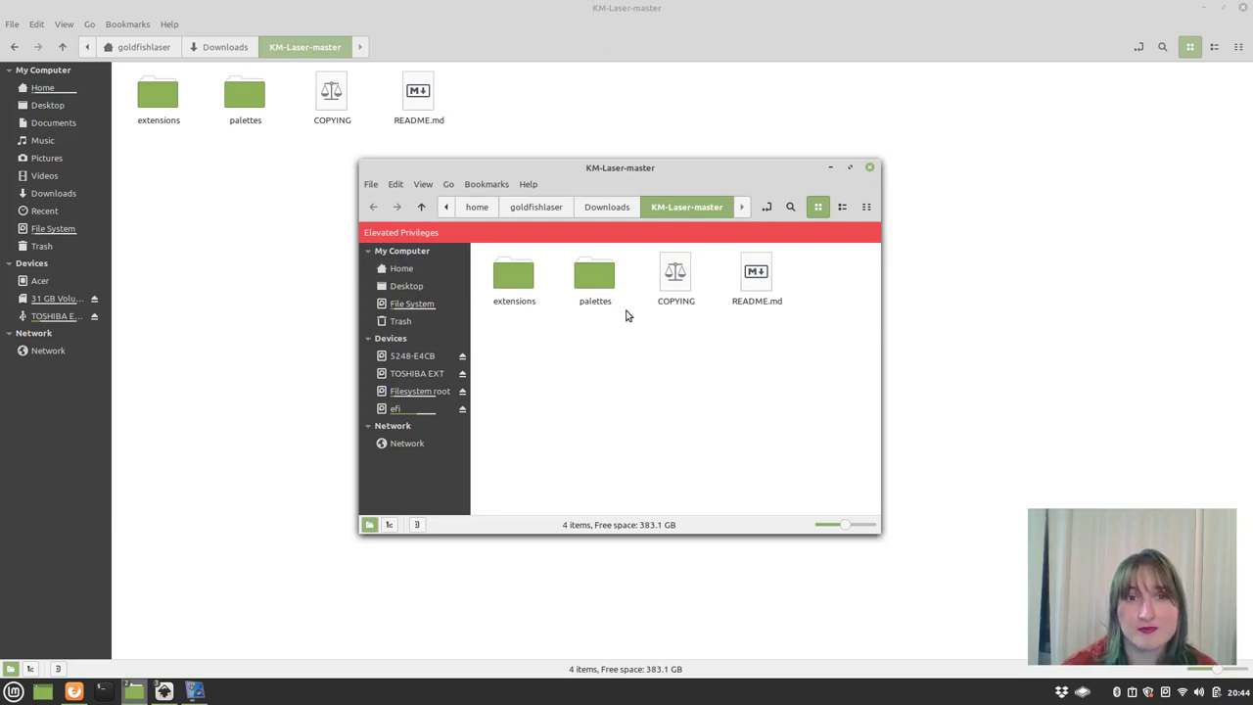
# Step: Open KM-Laser-master's extensions folder, select all 14 items and copy them
pyautogui.doubleClick(511, 279)
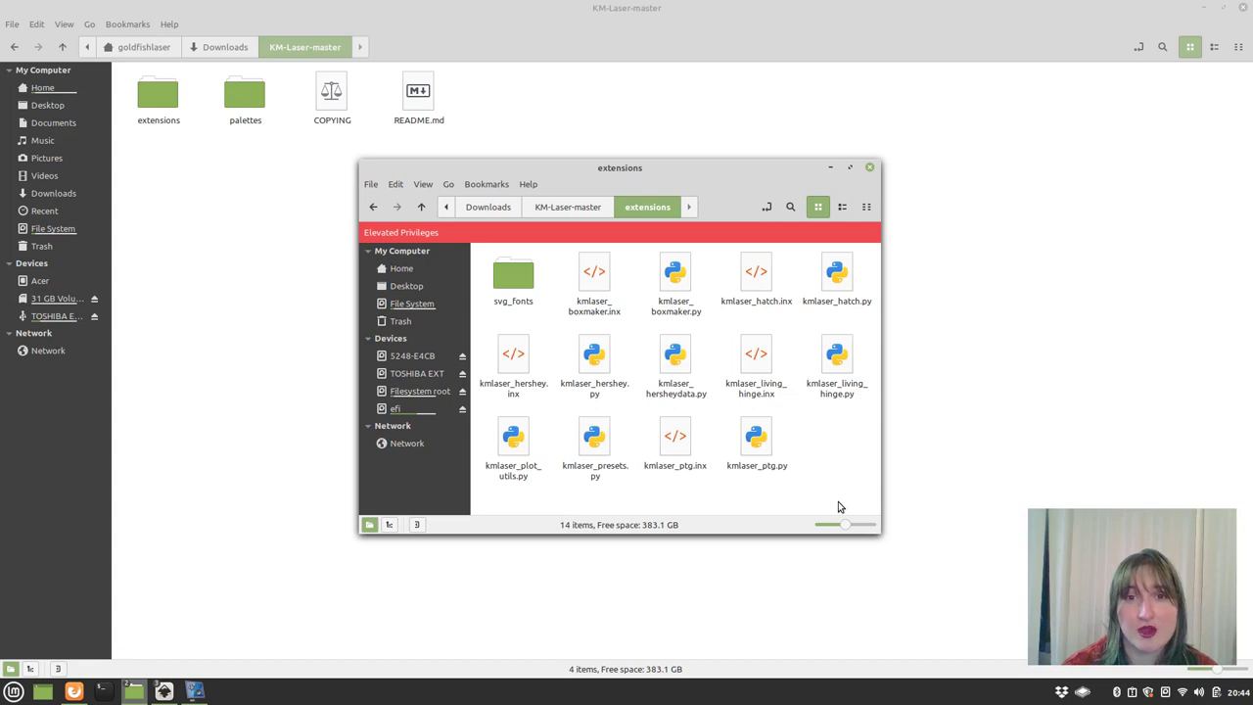
pyautogui.moveTo(838, 501); pyautogui.dragTo(679, 248)
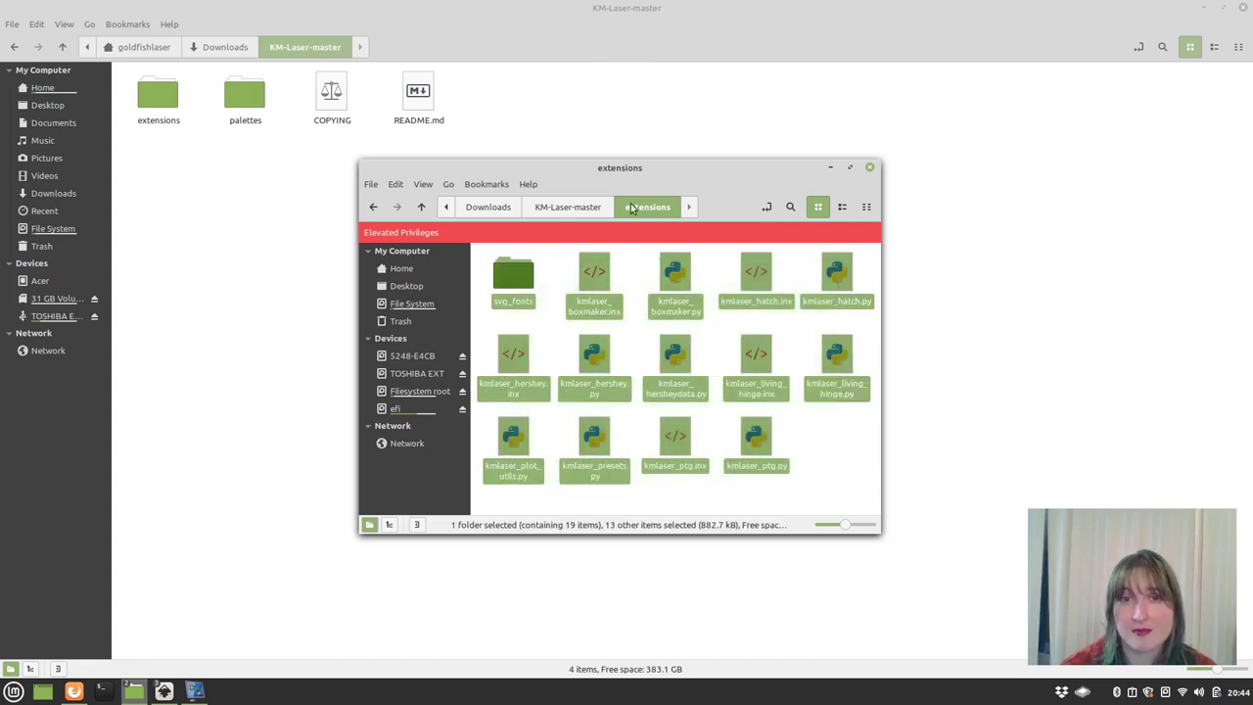
pyautogui.rightClick(517, 278)
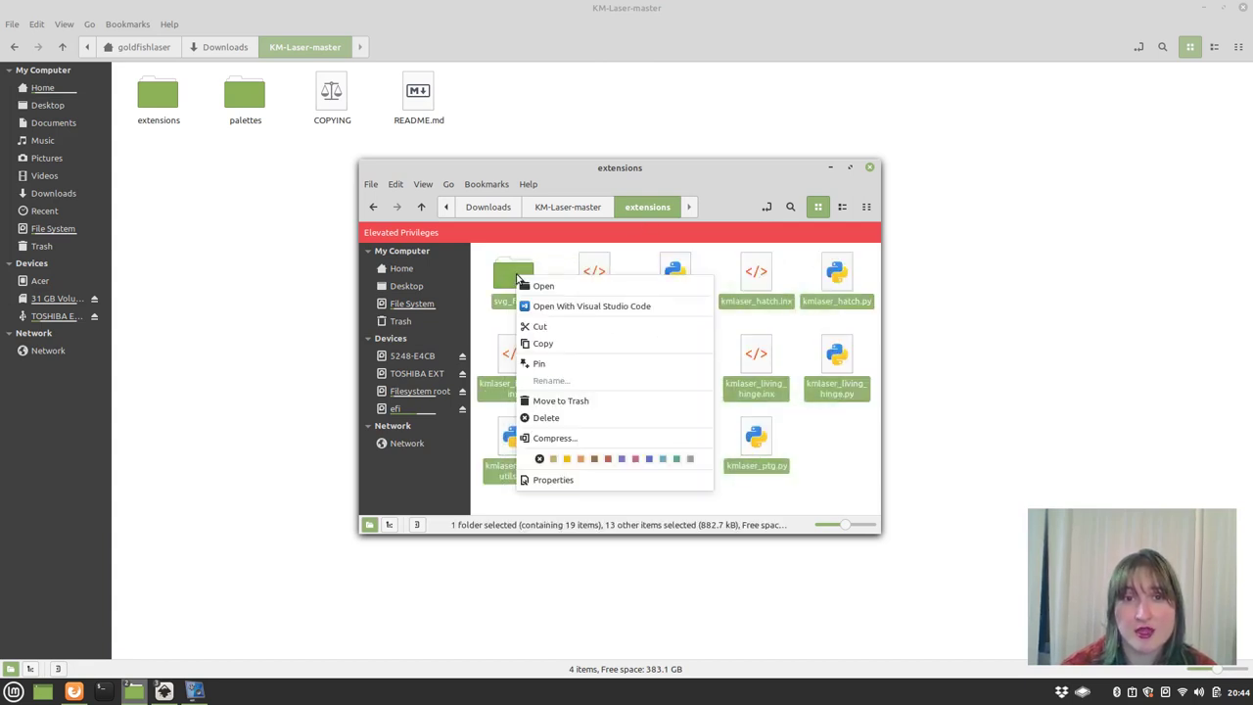
pyautogui.click(548, 352)
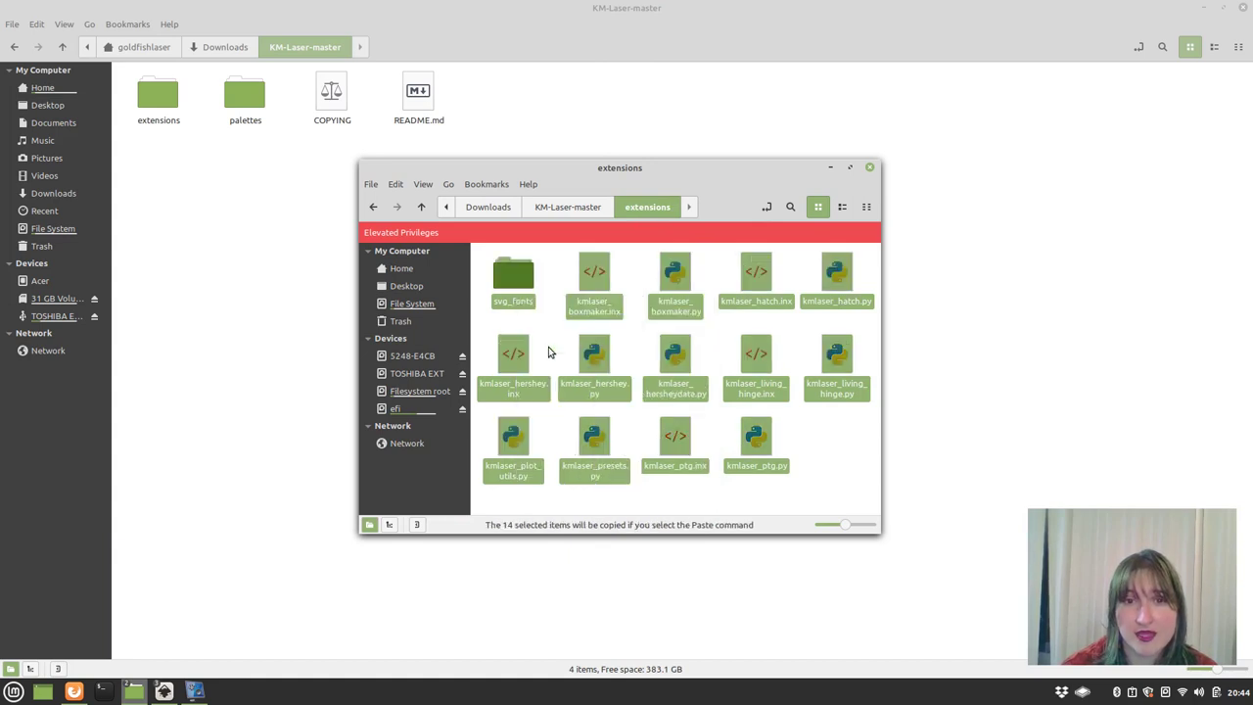
pyautogui.rightClick(528, 277)
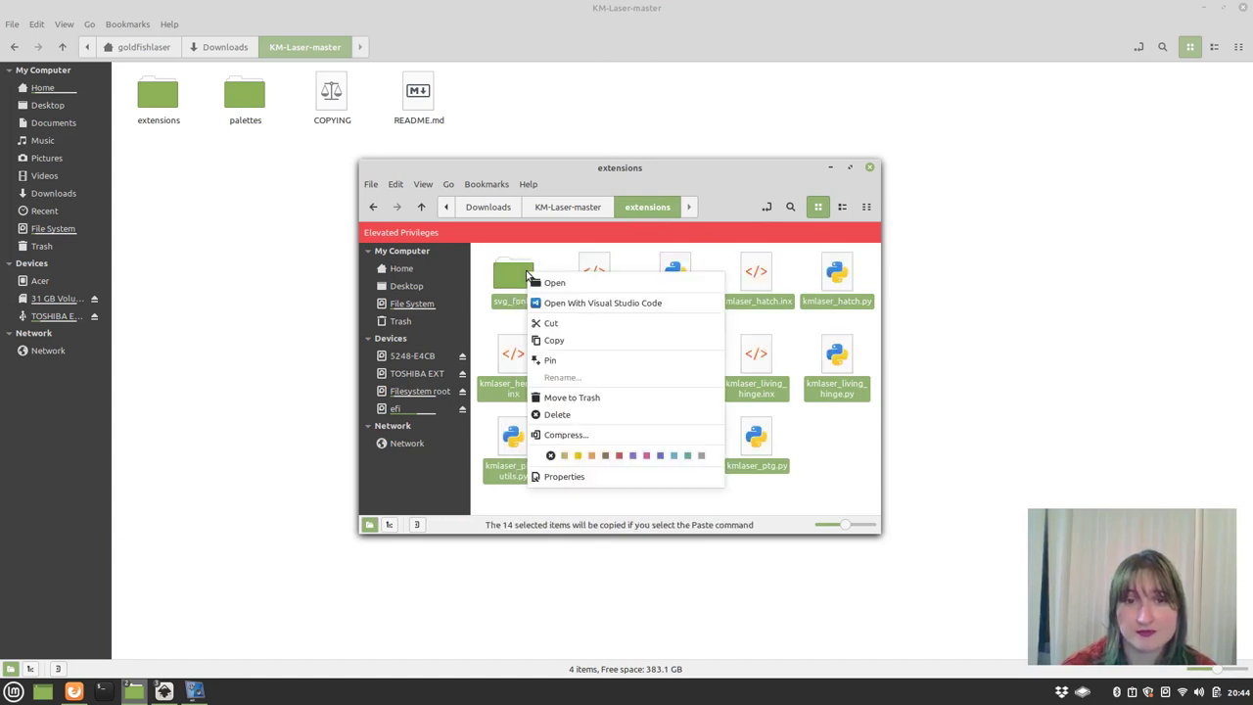
# Step: Navigate from the File System root into /usr/share in the elevated window
pyautogui.click(417, 305)
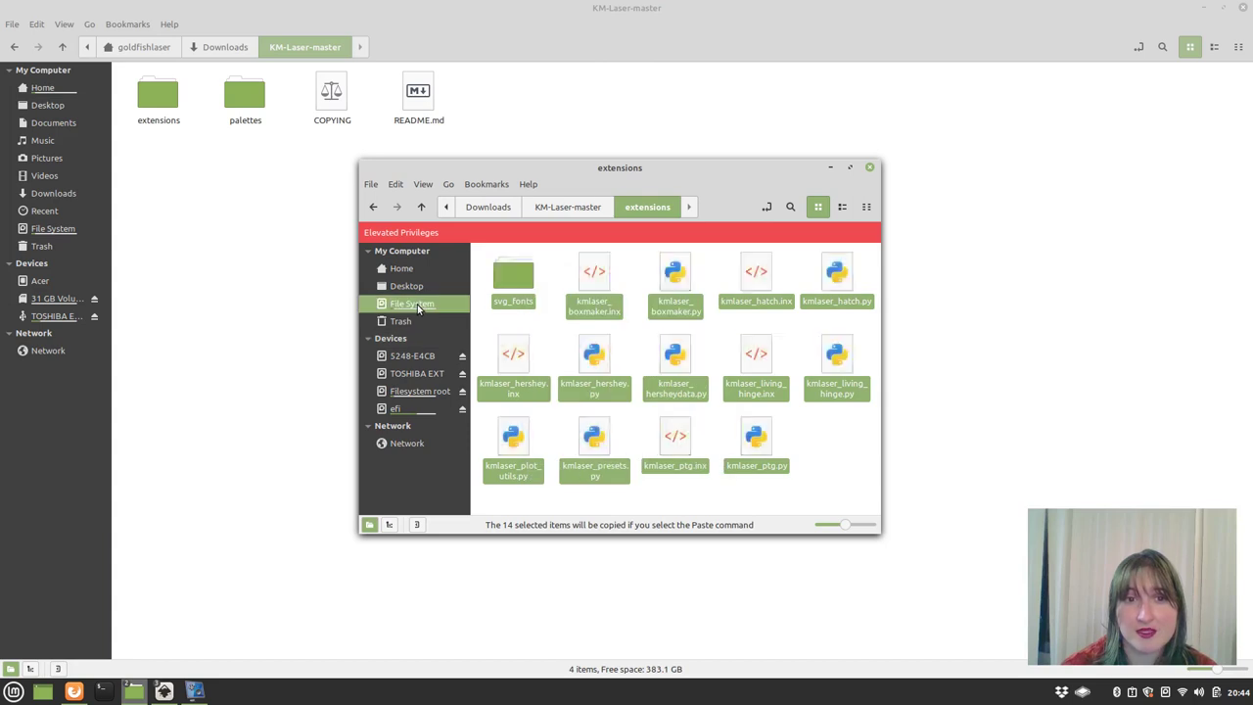
pyautogui.scroll(-2, 587, 360)
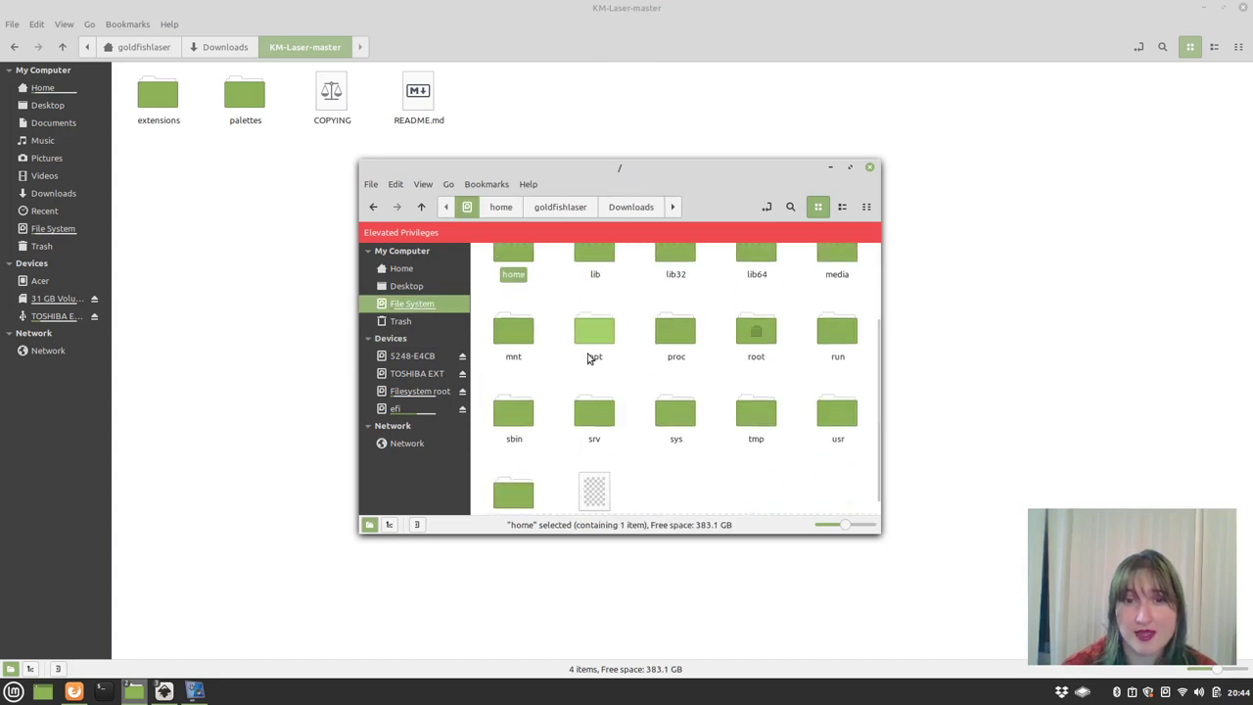
pyautogui.doubleClick(830, 415)
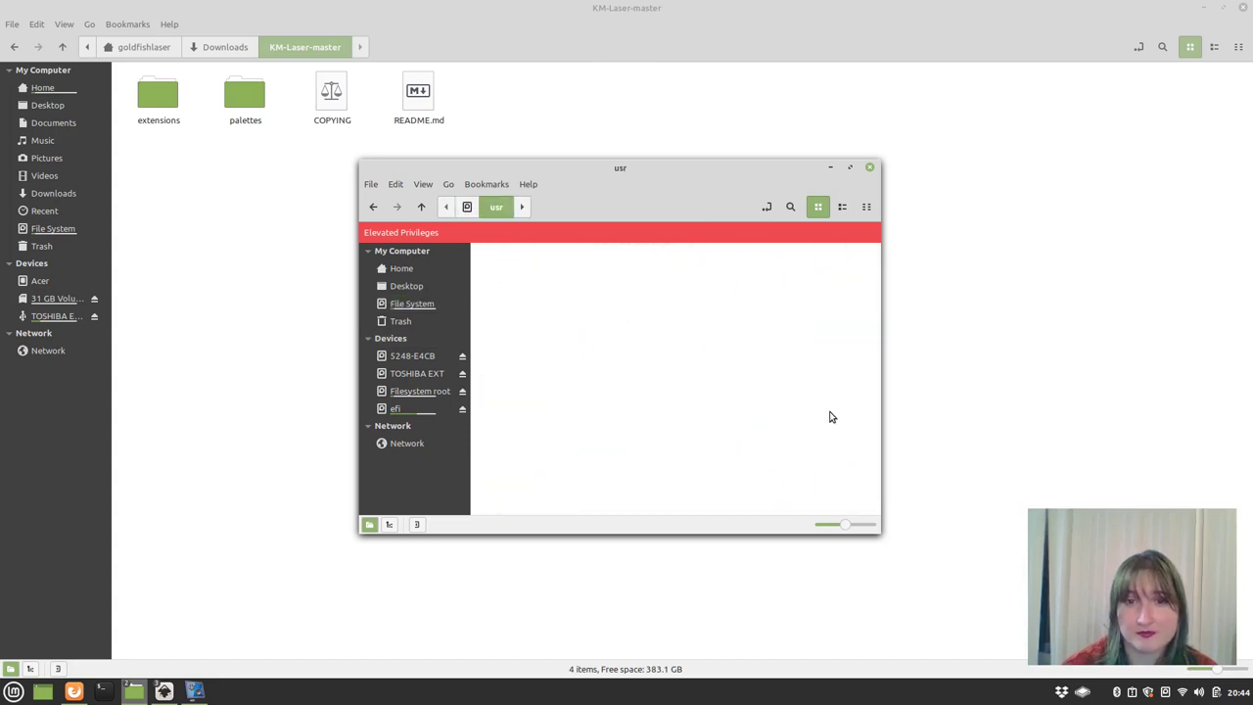
pyautogui.doubleClick(760, 367)
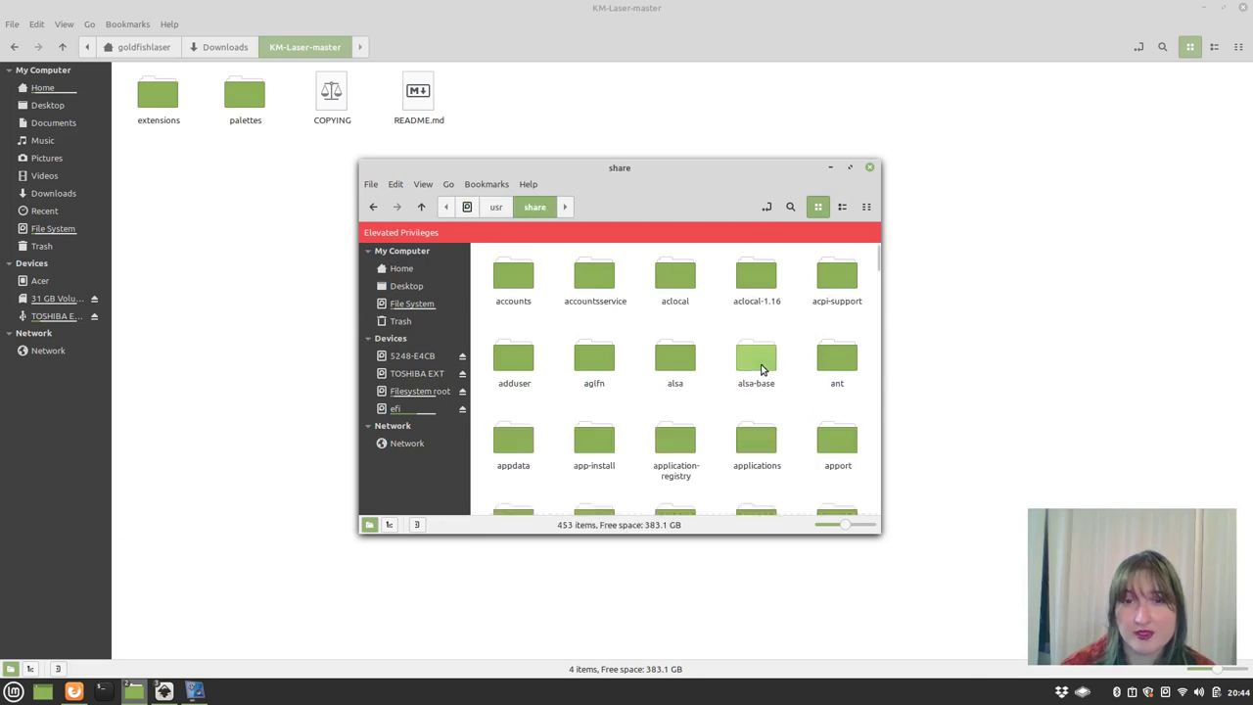
# Step: Scroll to the inkscape folder and open its extensions folder
pyautogui.scroll(-3, 762, 368)
pyautogui.scroll(-2, 762, 369)
pyautogui.scroll(-2, 762, 369)
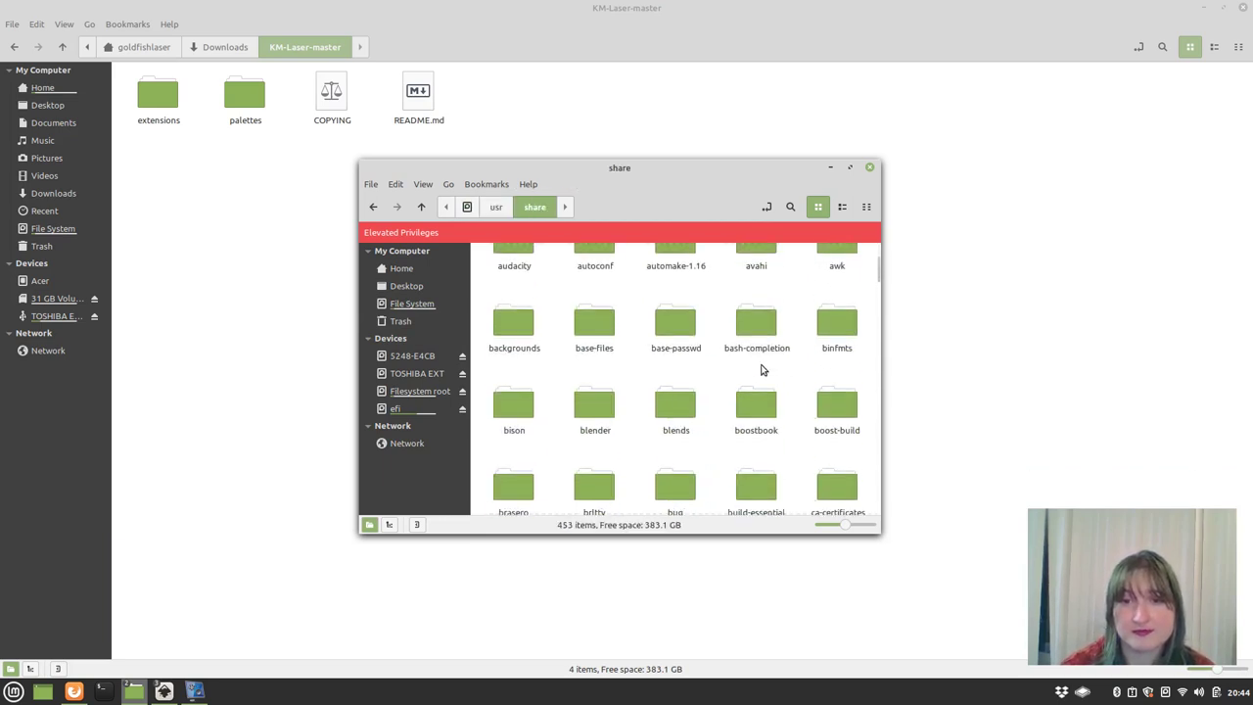
pyautogui.scroll(-2, 761, 368)
pyautogui.scroll(-3, 762, 368)
pyautogui.scroll(-3, 762, 368)
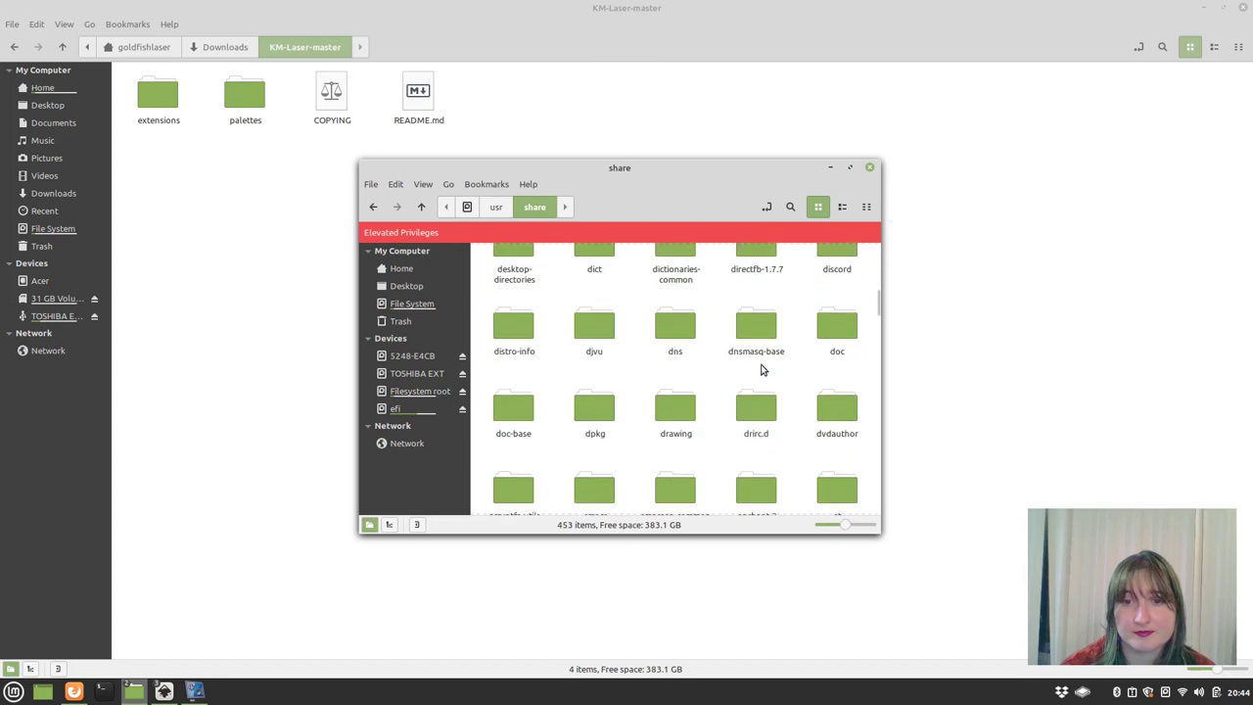
pyautogui.scroll(-3, 762, 369)
pyautogui.scroll(-3, 761, 369)
pyautogui.scroll(-2, 762, 369)
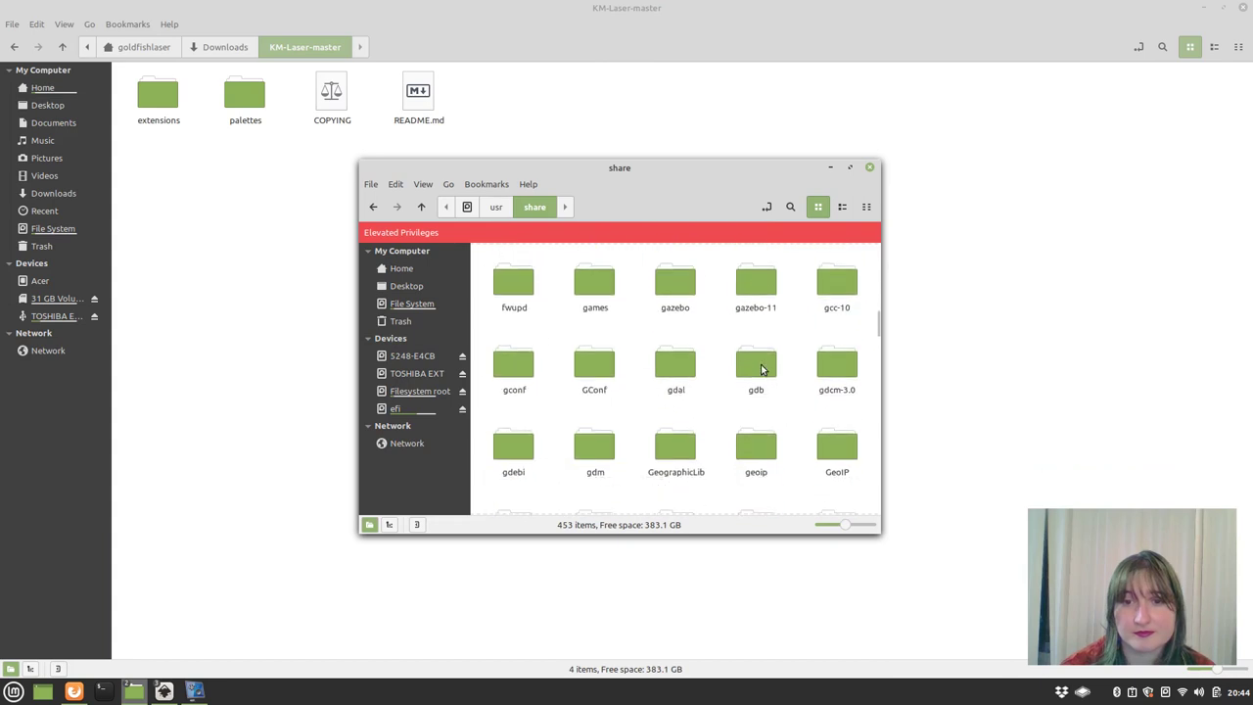
pyautogui.scroll(-1, 761, 369)
pyautogui.scroll(-1, 762, 369)
pyautogui.scroll(-2, 762, 369)
pyautogui.scroll(-2, 761, 369)
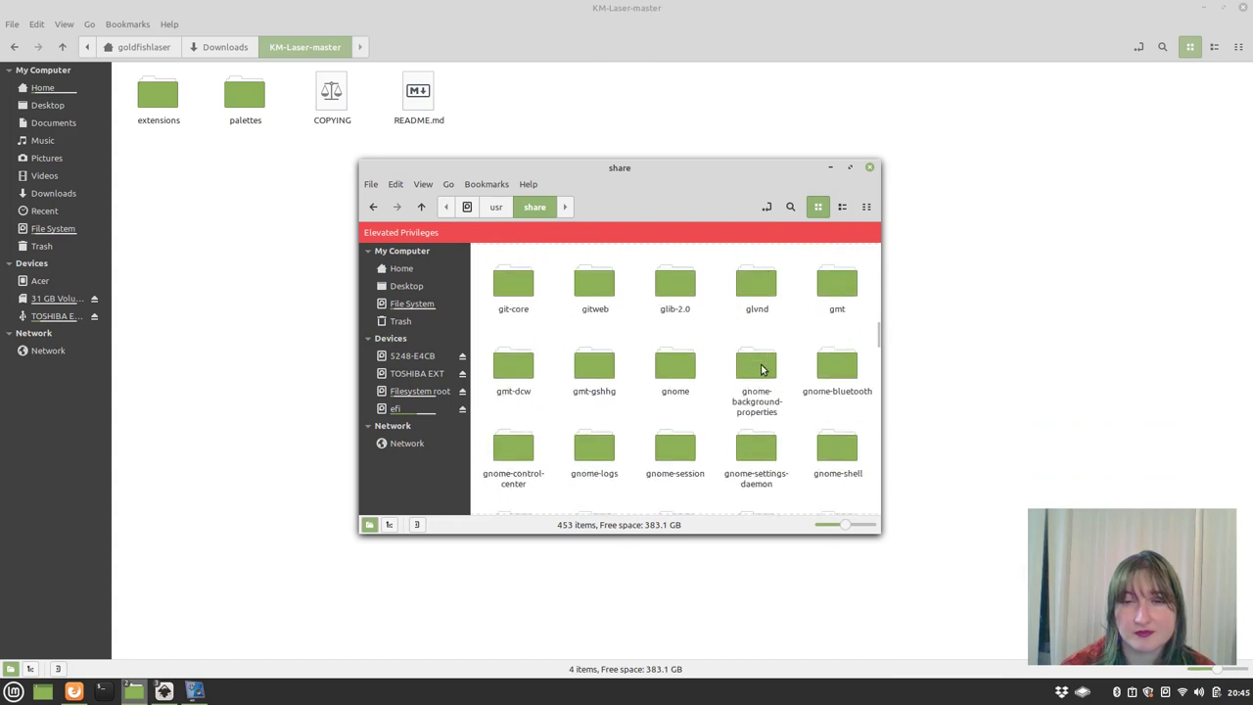
pyautogui.scroll(-2, 762, 369)
pyautogui.scroll(-1, 762, 369)
pyautogui.scroll(-3, 762, 369)
pyautogui.scroll(-3, 762, 370)
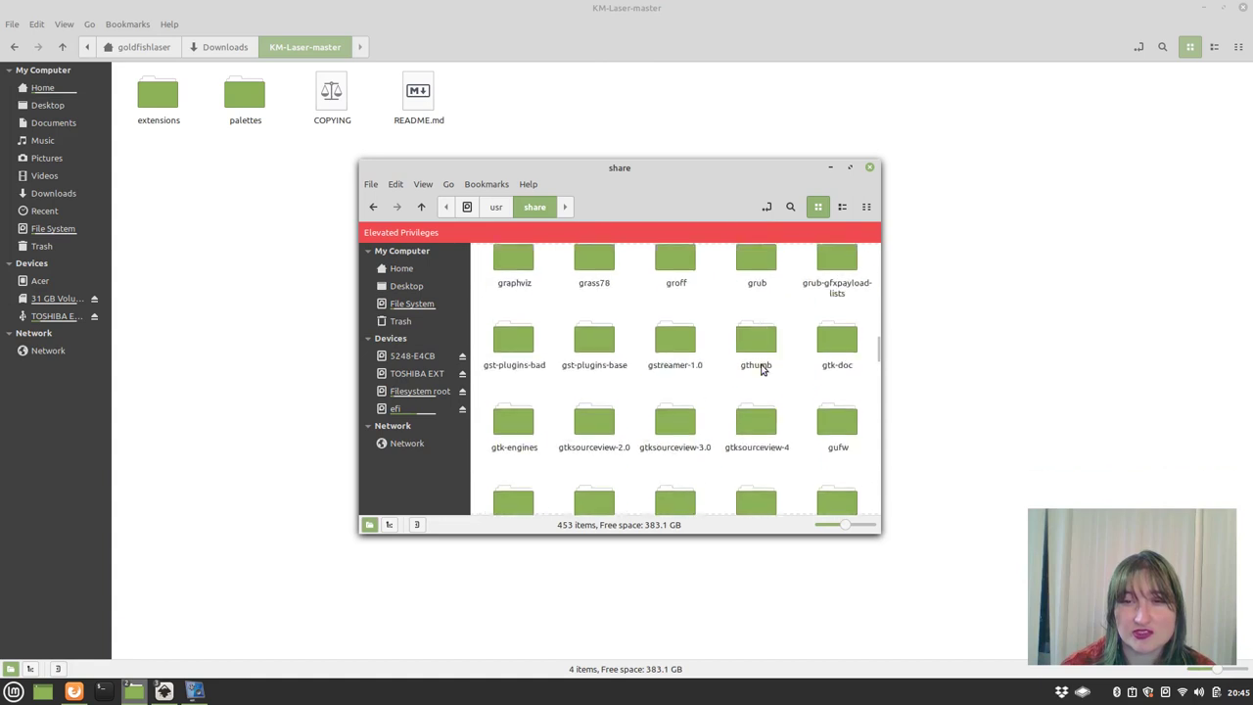
pyautogui.scroll(-3, 761, 370)
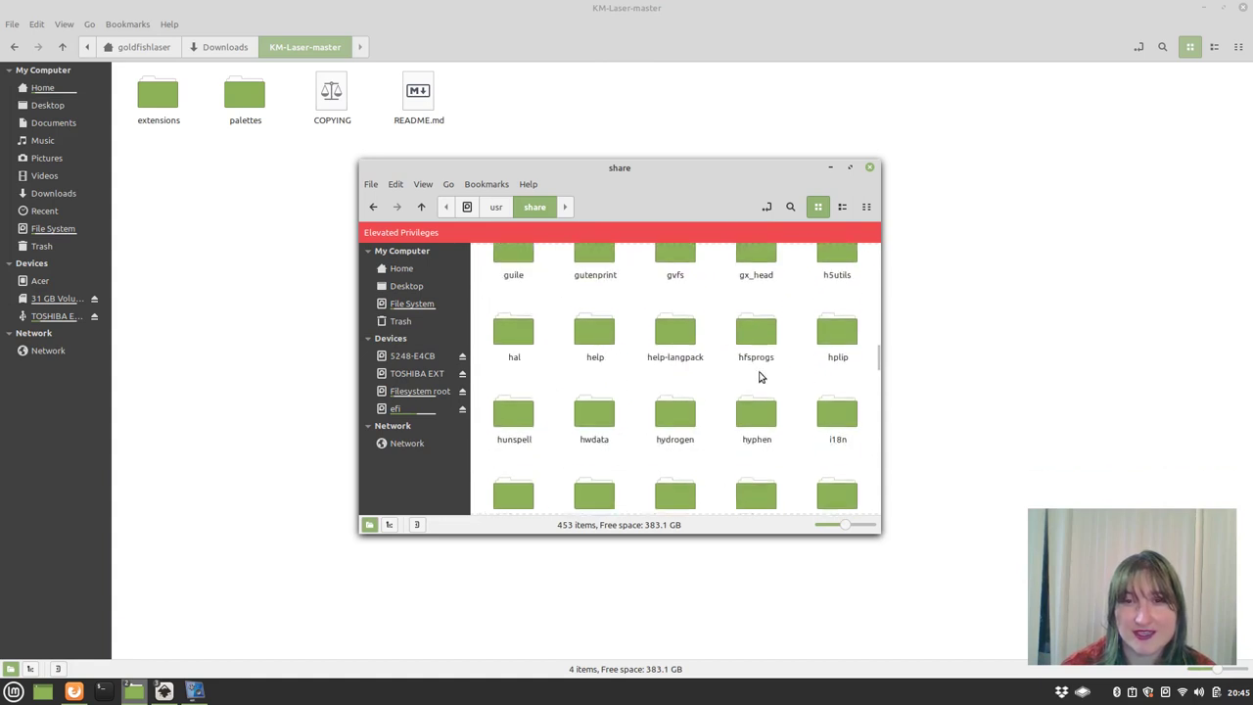
pyautogui.scroll(1, 762, 376)
pyautogui.scroll(-3, 761, 375)
pyautogui.scroll(-1, 763, 377)
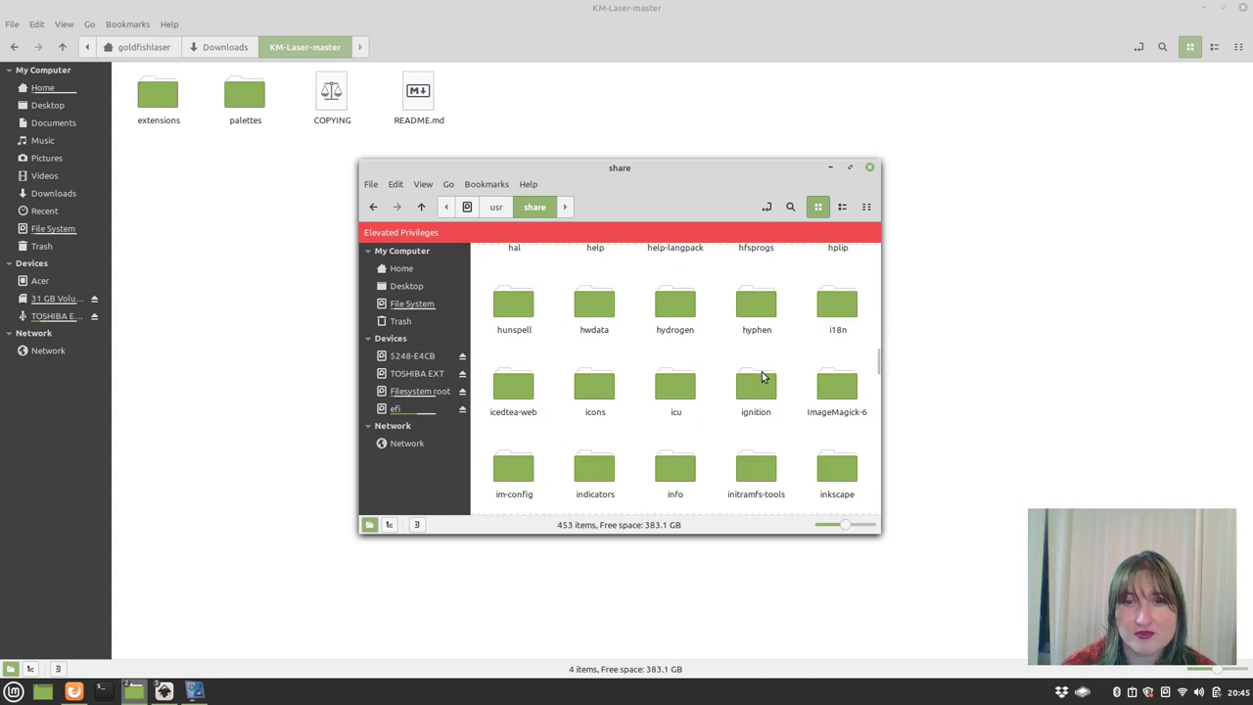
pyautogui.doubleClick(835, 467)
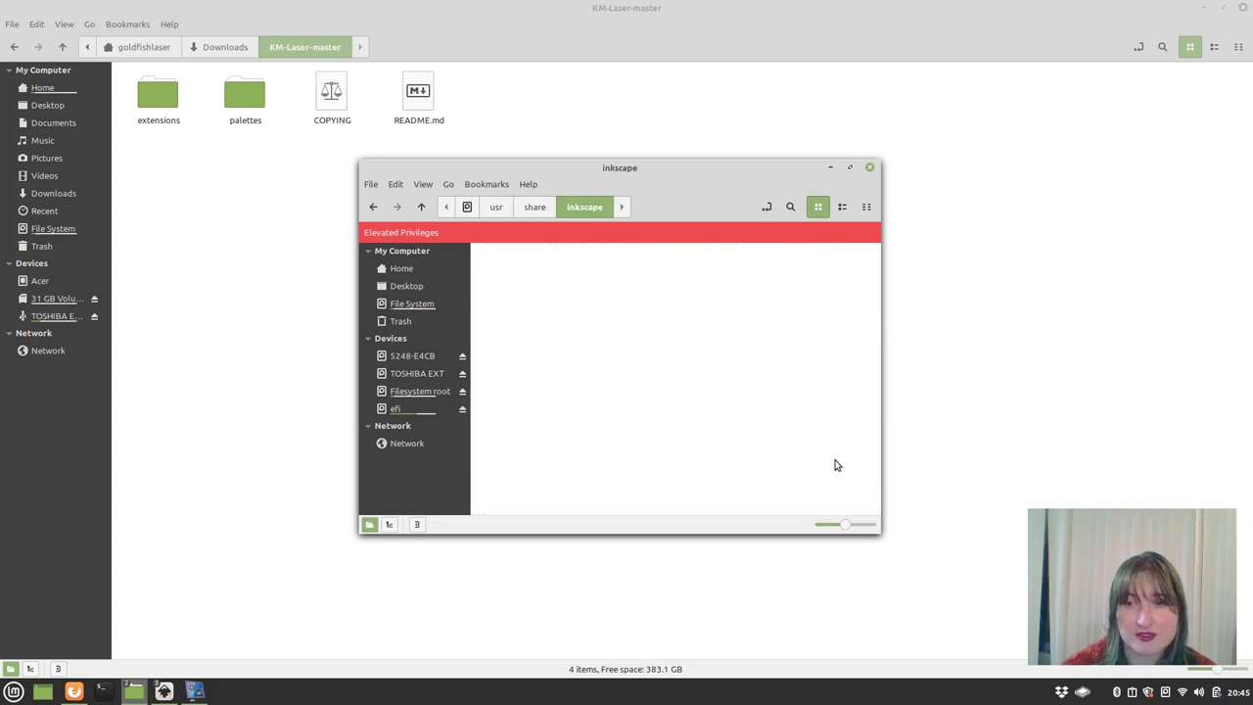
pyautogui.doubleClick(756, 278)
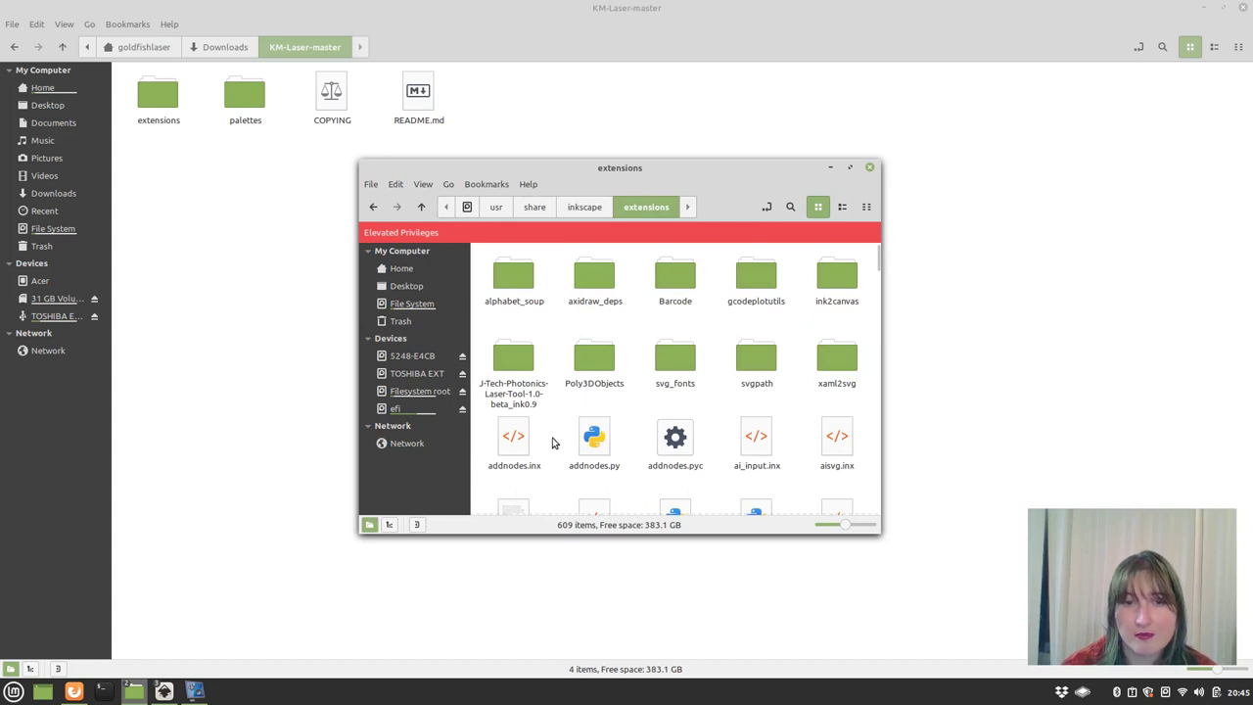
# Step: Paste the KM-Laser files into /usr/share/inkscape/extensions, skipping the svg_fonts merge
pyautogui.rightClick(553, 443)
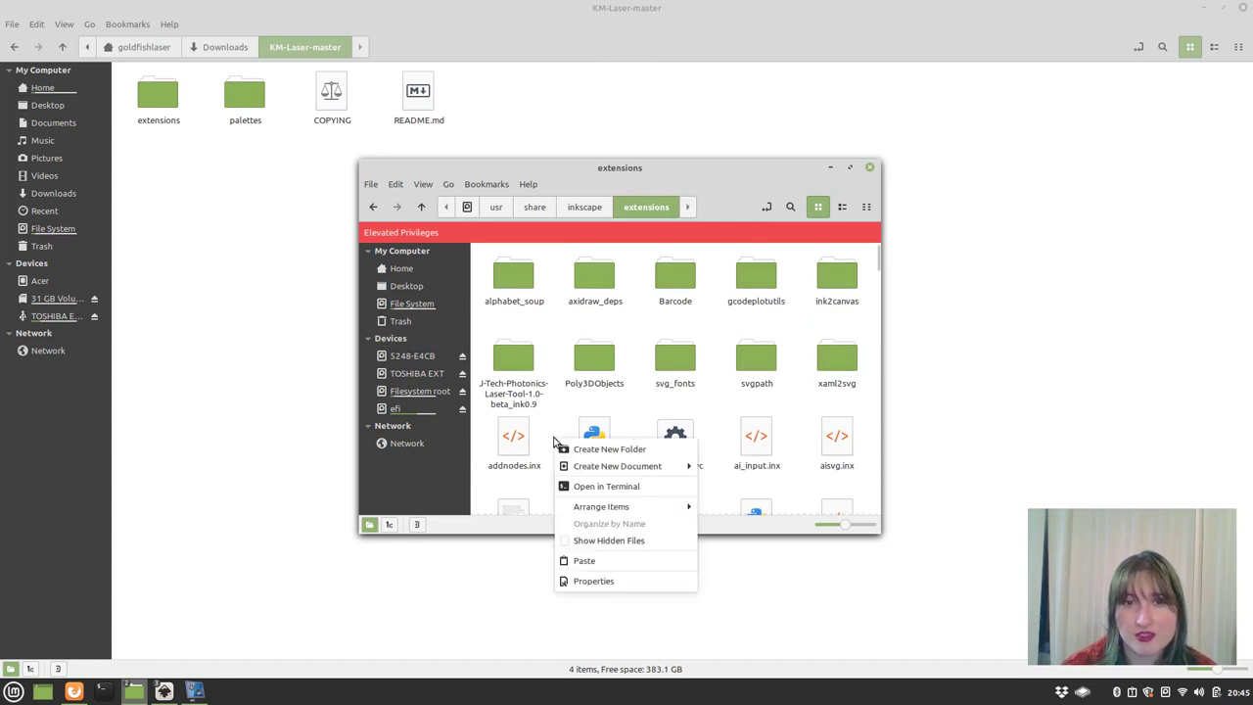
pyautogui.click(589, 563)
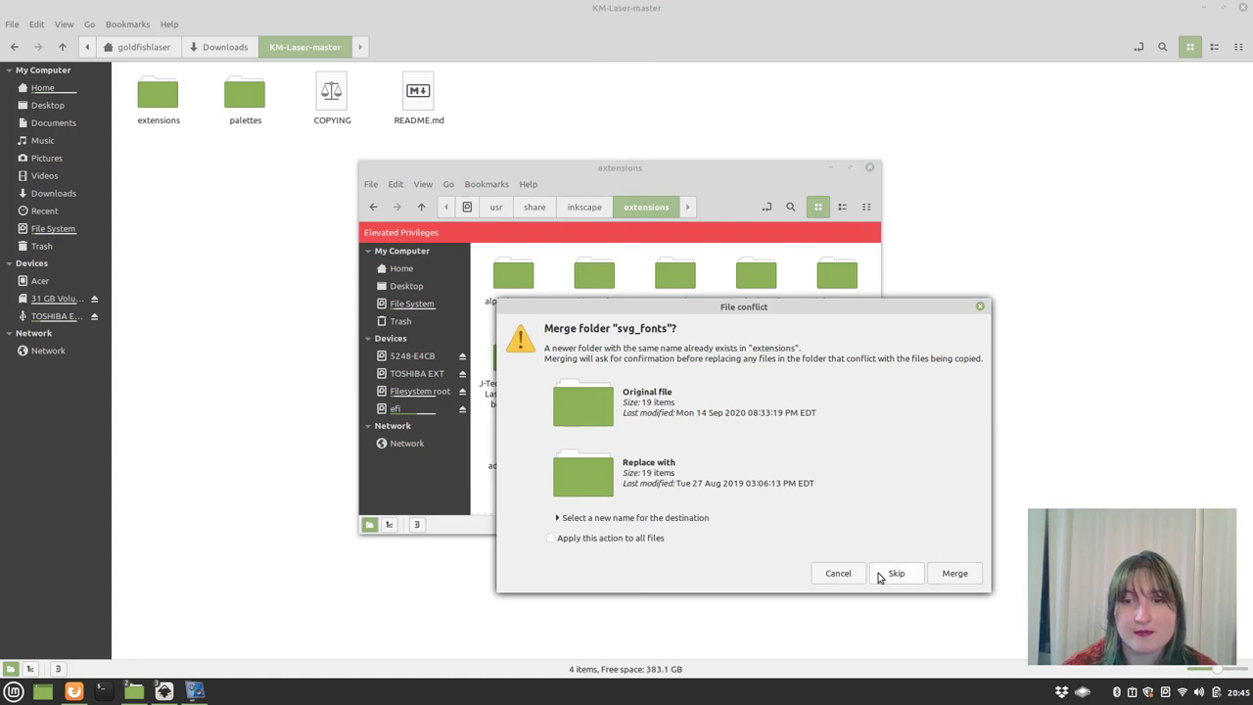
pyautogui.click(834, 574)
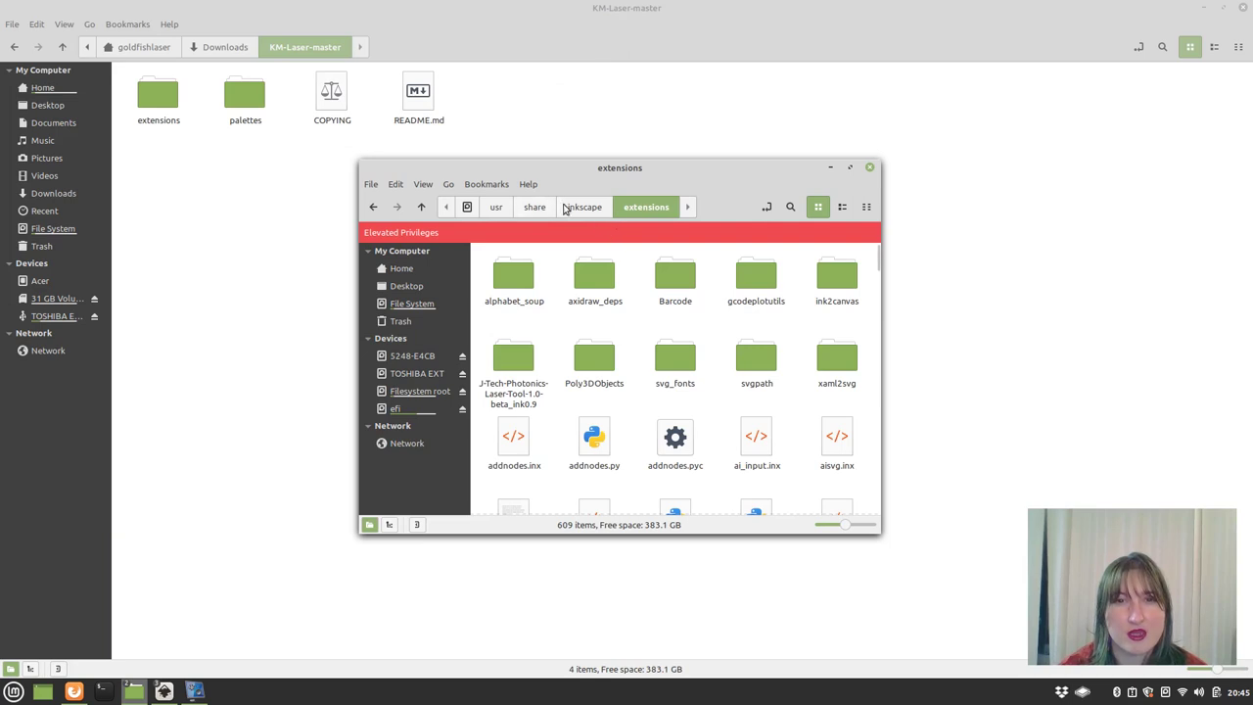
# Step: Copy KM-Laser.gpl from the downloaded KM-Laser-master palettes folder
pyautogui.click(568, 209)
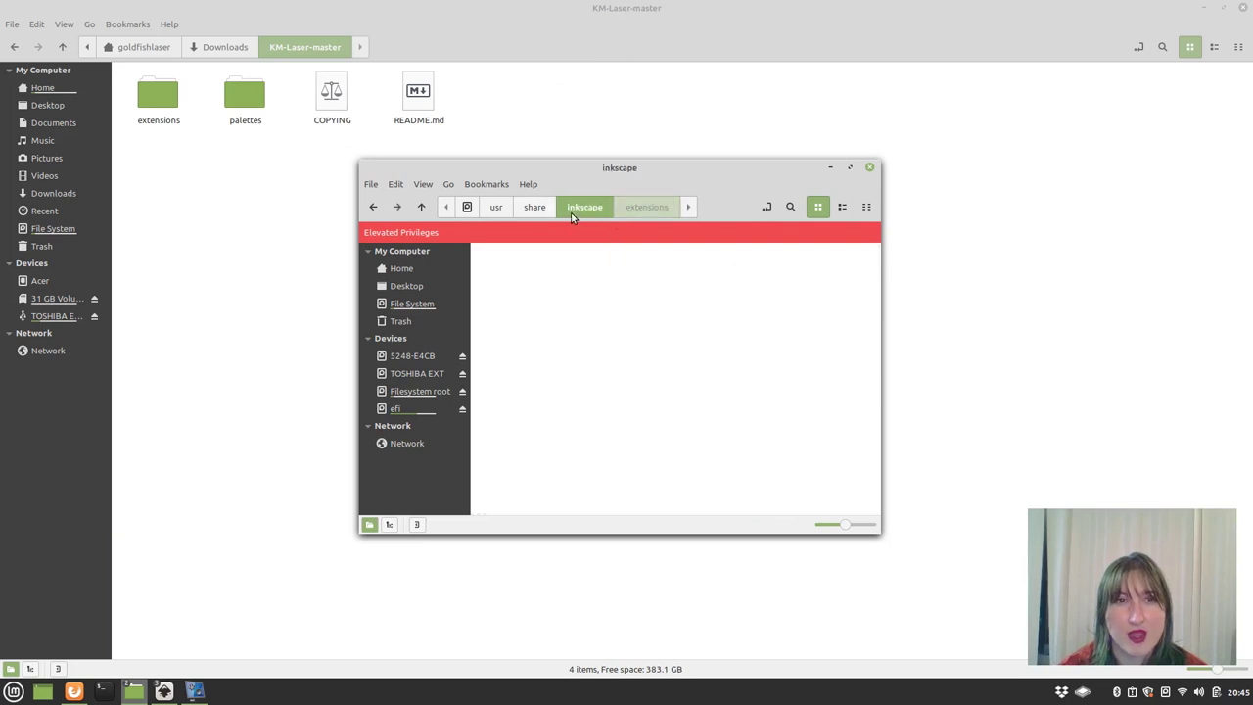
pyautogui.click(252, 109)
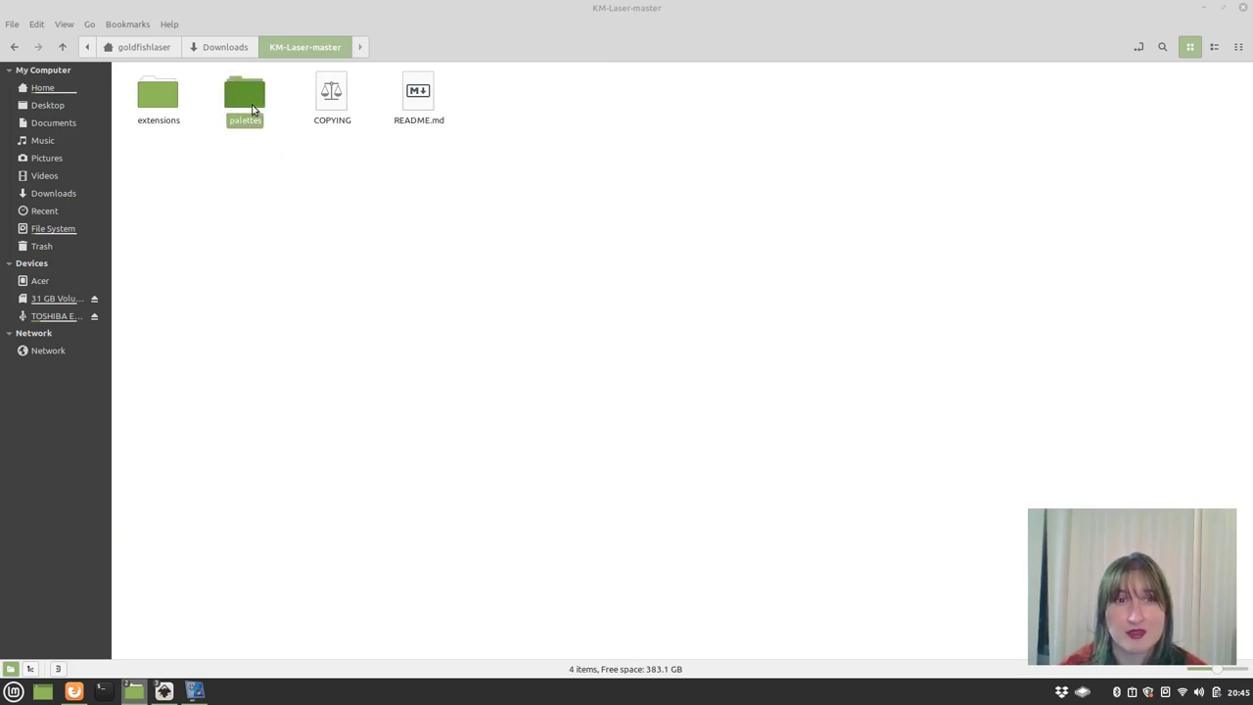
pyautogui.doubleClick(252, 110)
pyautogui.rightClick(152, 98)
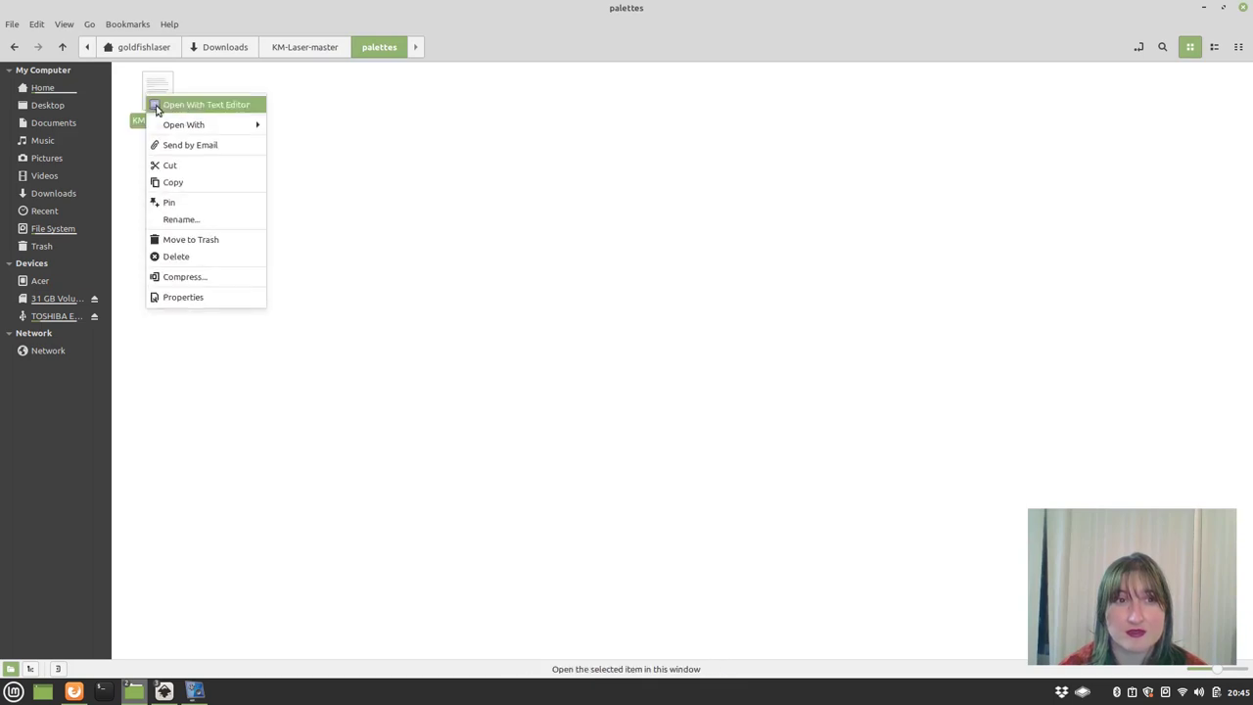
pyautogui.click(177, 177)
pyautogui.moveTo(134, 692)
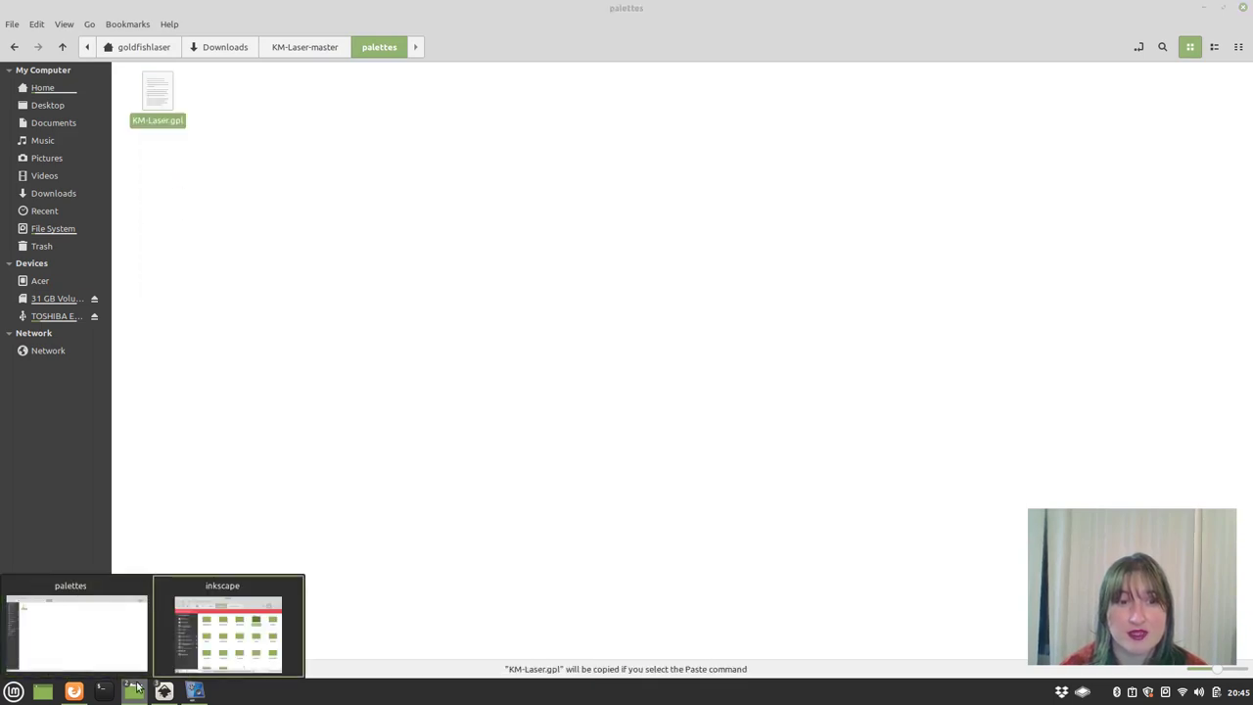
# Step: Open Inkscape's 22-item system palettes folder in the elevated window
pyautogui.click(230, 627)
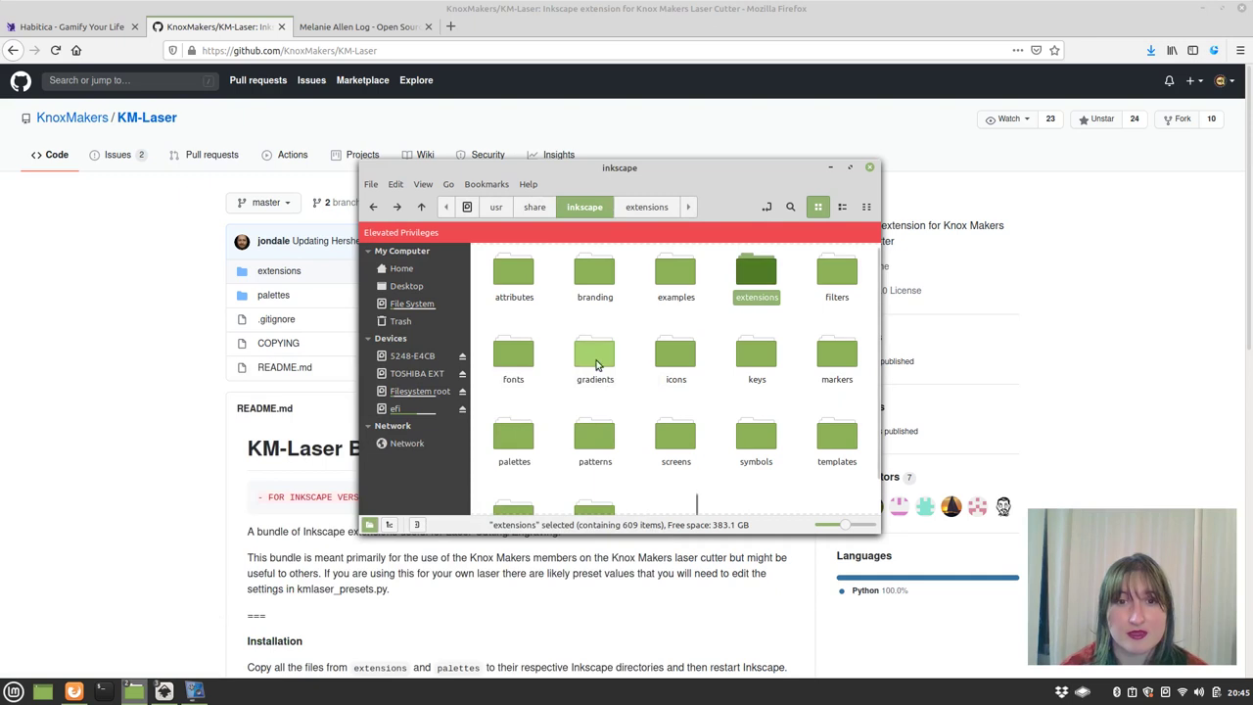
pyautogui.click(534, 454)
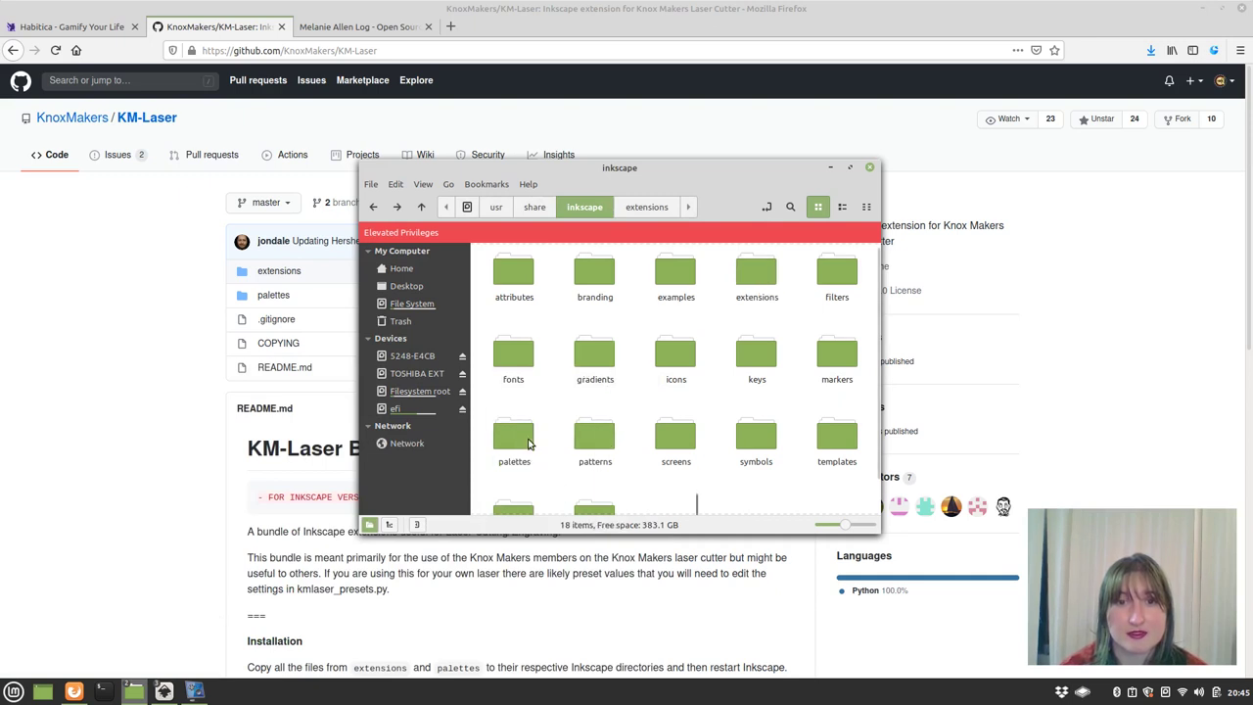
pyautogui.doubleClick(529, 441)
# Step: Paste KM-Laser.gpl, cancel replacing the identical existing palette, and close the window
pyautogui.rightClick(565, 338)
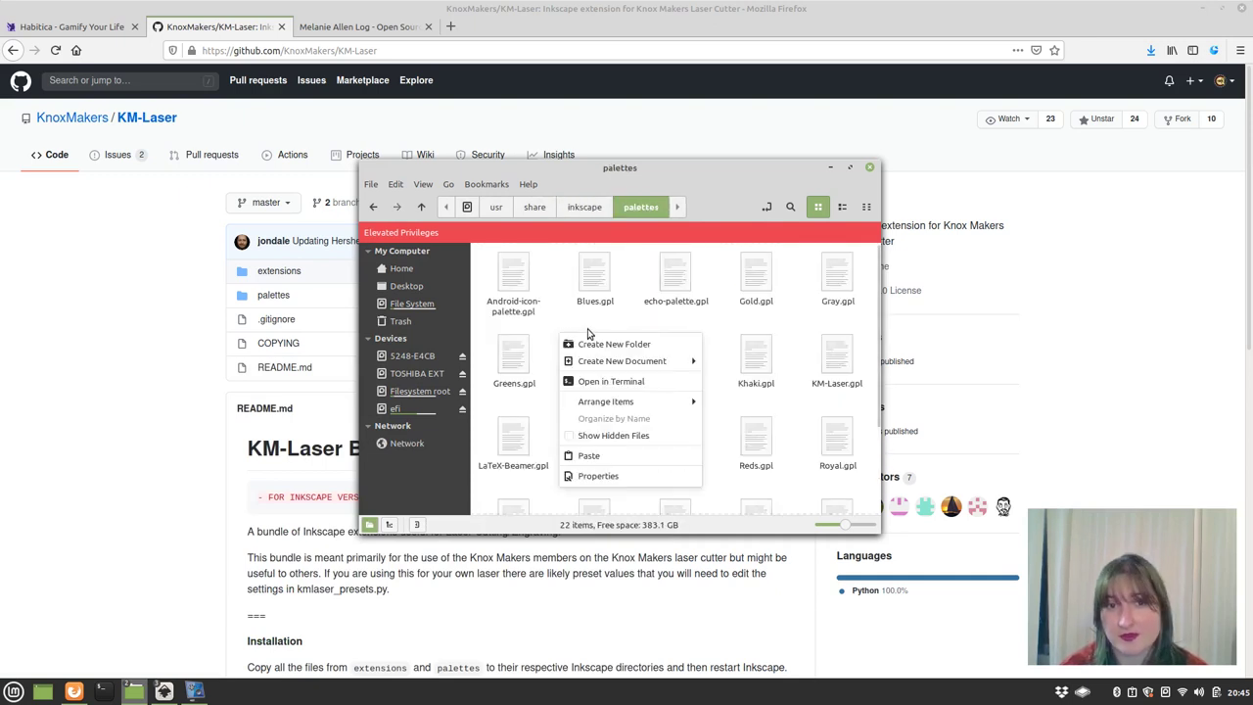
pyautogui.click(608, 454)
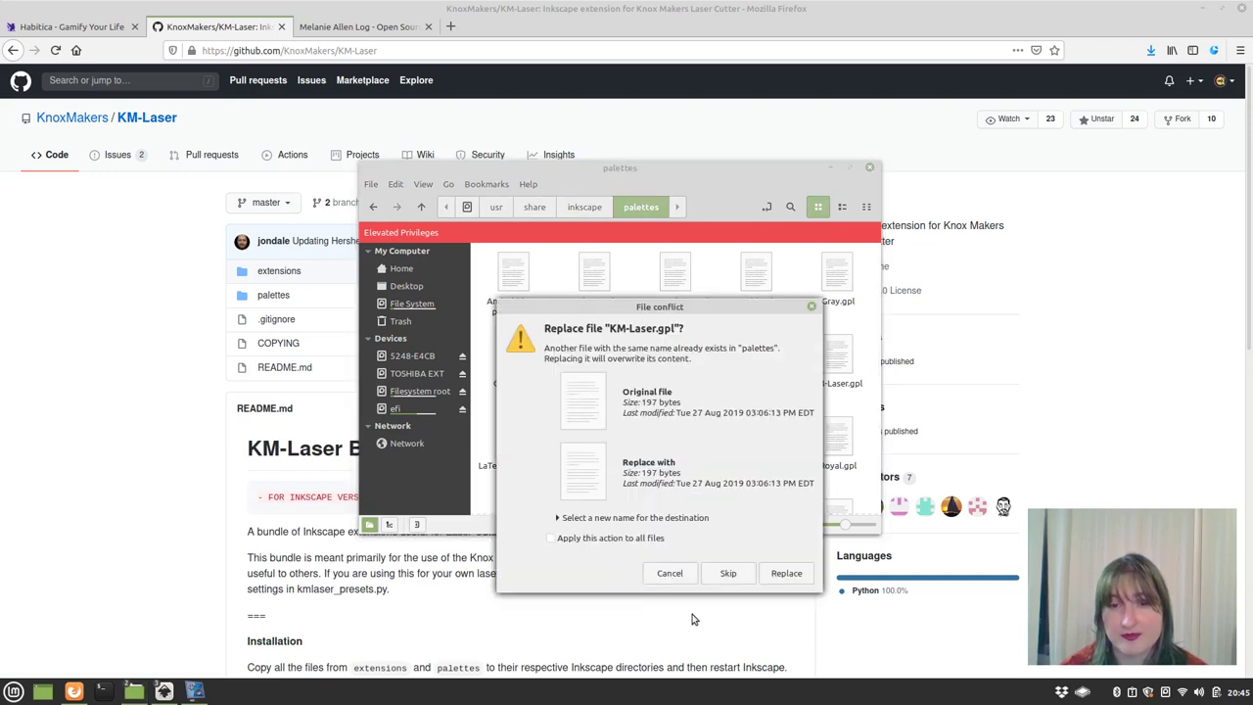
pyautogui.click(674, 575)
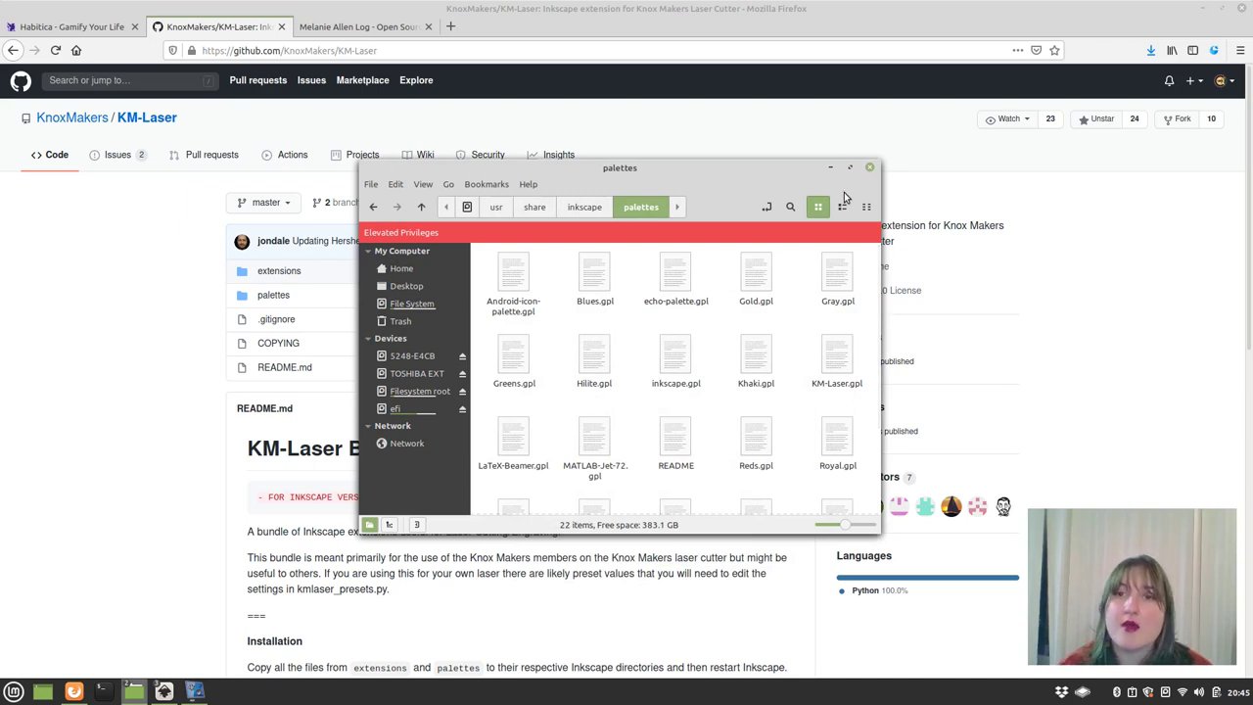
pyautogui.click(869, 168)
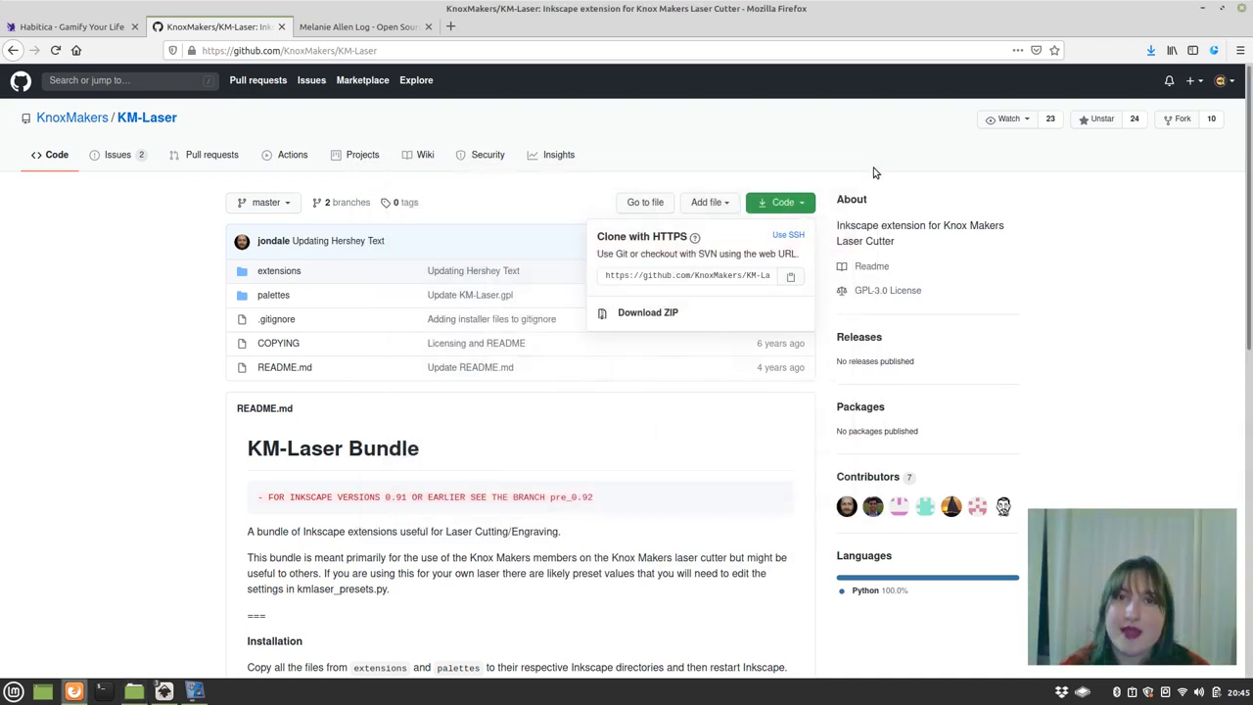
# Step: Return to Inkscape and verify KM LASER appears in the Extensions menu with its laser tools
pyautogui.click(164, 691)
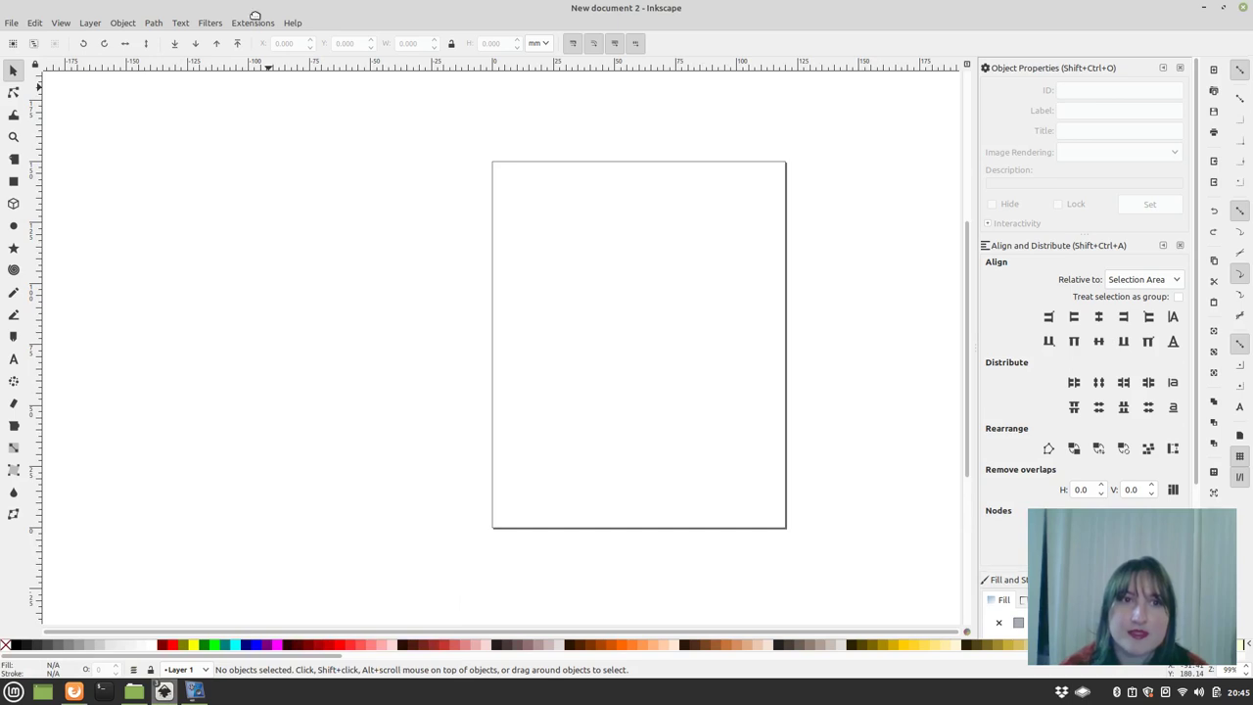
pyautogui.click(254, 19)
pyautogui.moveTo(262, 282)
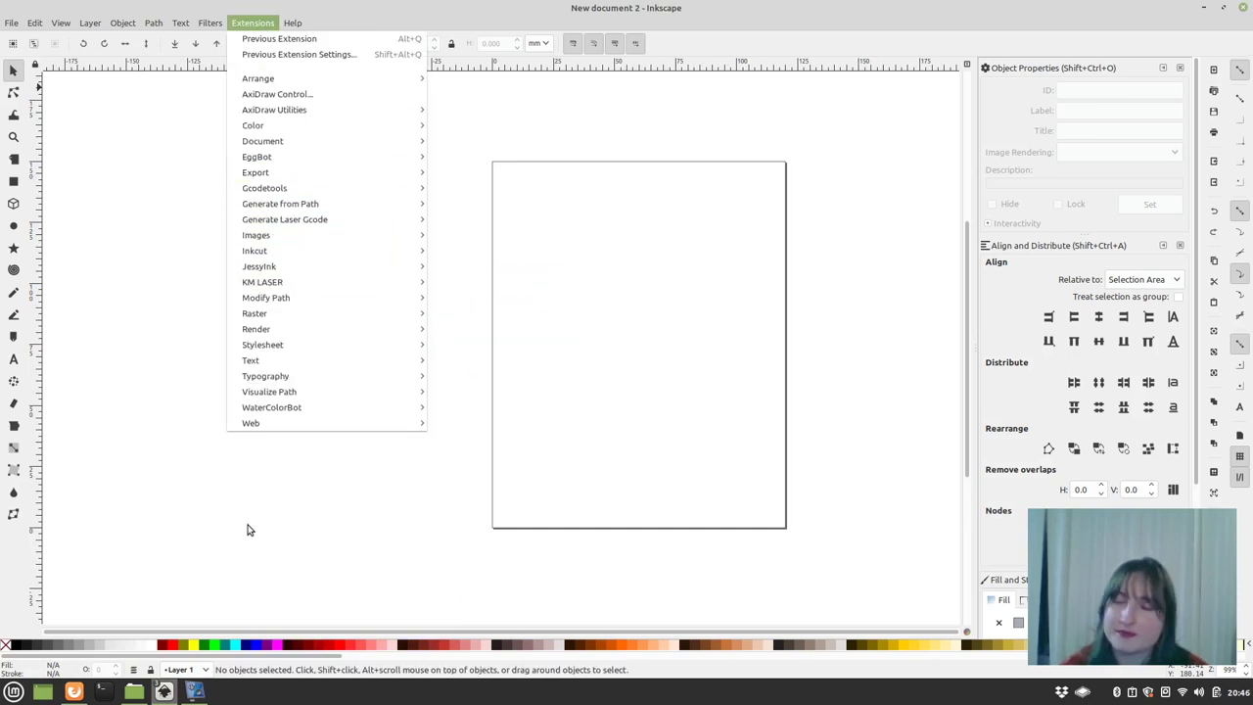
pyautogui.click(188, 596)
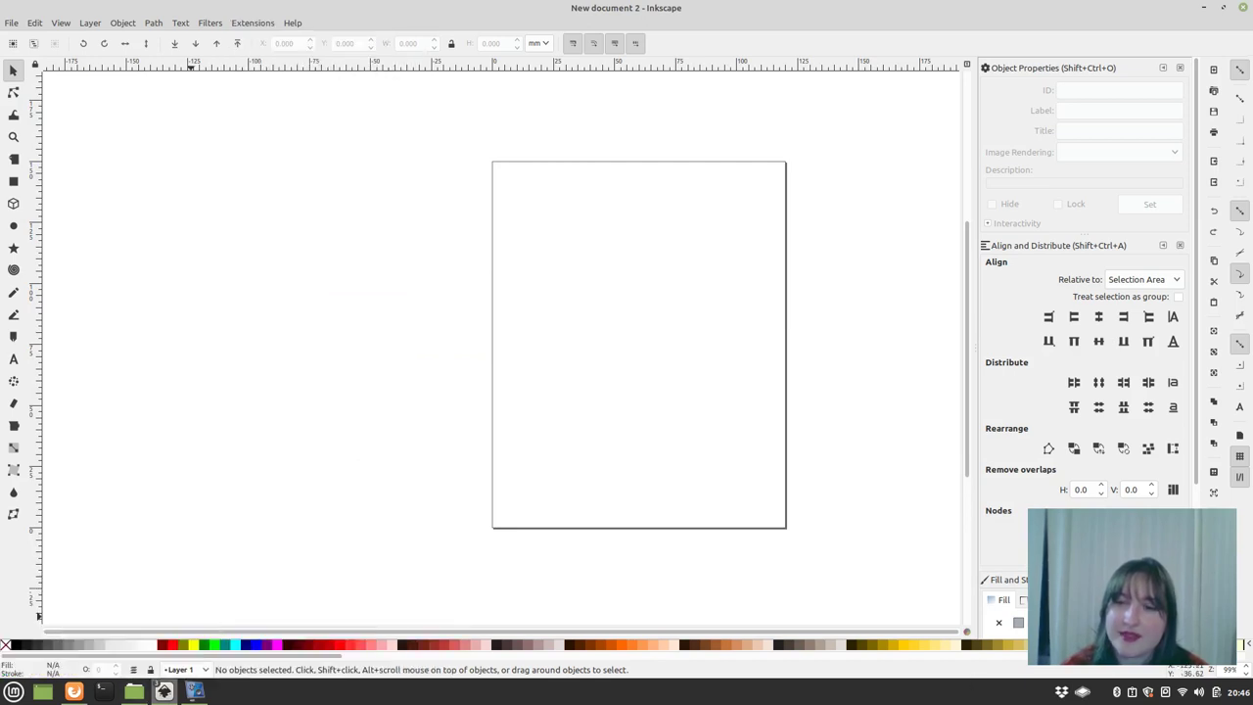